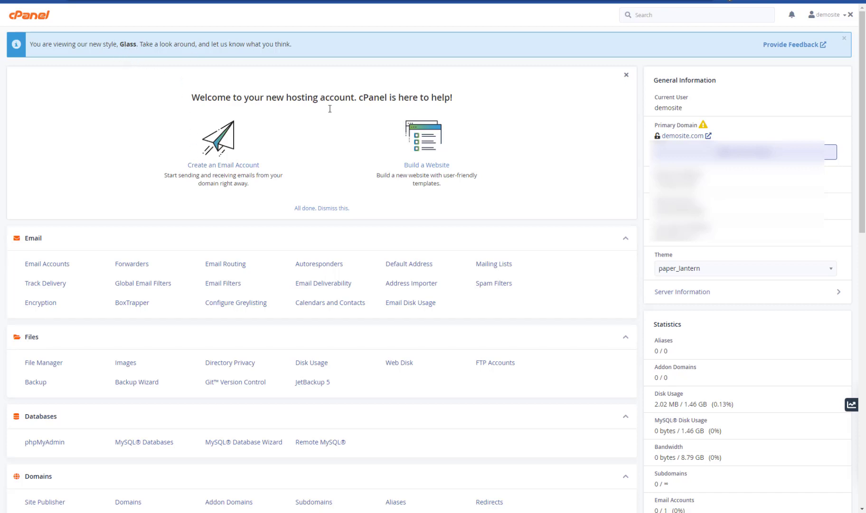
Dismiss the Glass style notice and the welcome message on the cPanel home page
{"action": "left_click", "coordinate": [845, 39]}
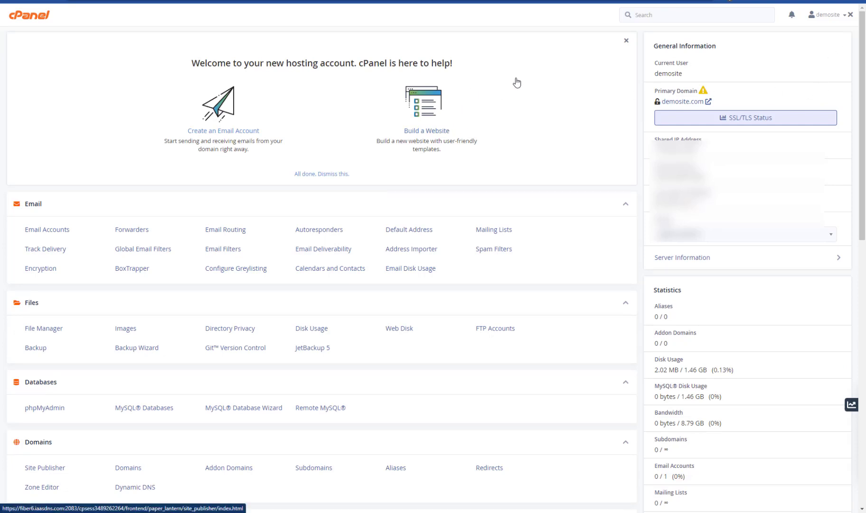
{"action": "left_click", "coordinate": [627, 41]}
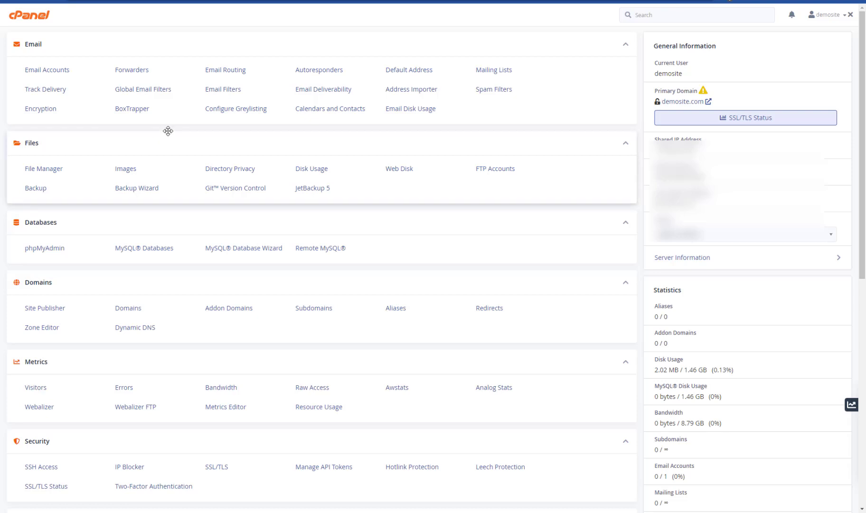
{"action": "left_click", "coordinate": [124, 71]}
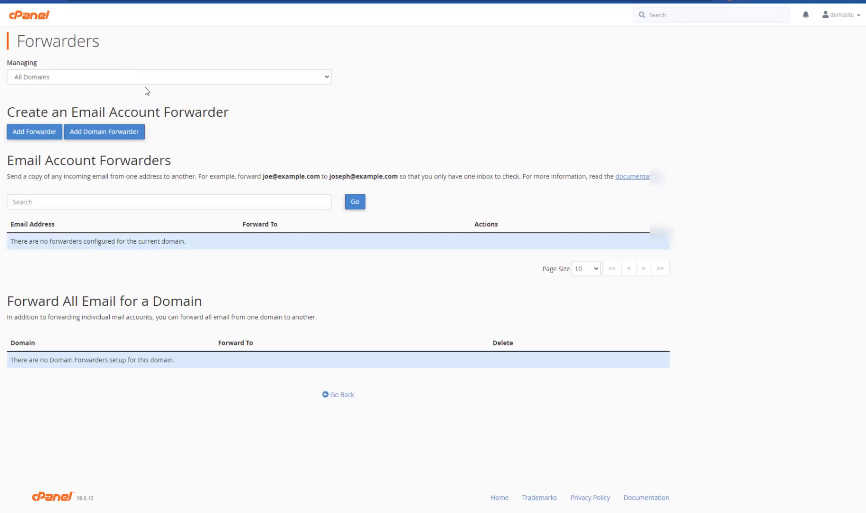
{"action": "left_click", "coordinate": [135, 78]}
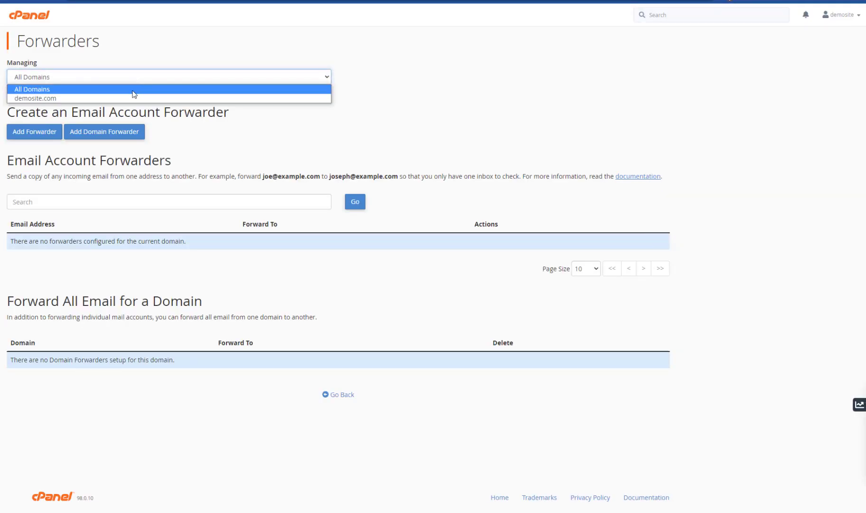
{"action": "left_click", "coordinate": [76, 98]}
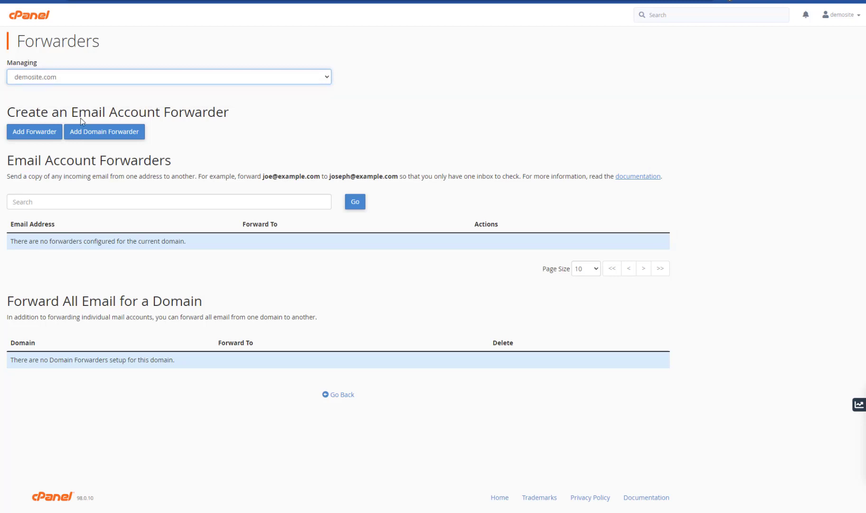
{"action": "left_click", "coordinate": [35, 134]}
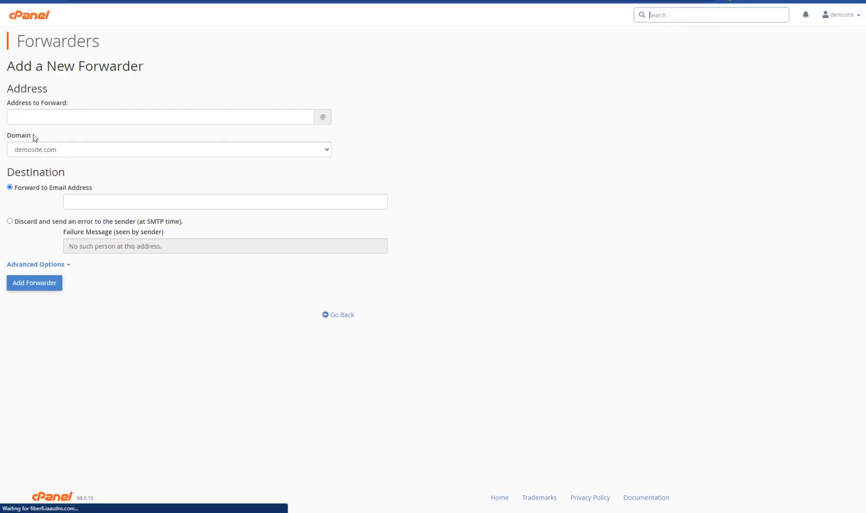
{"action": "left_click", "coordinate": [29, 119]}
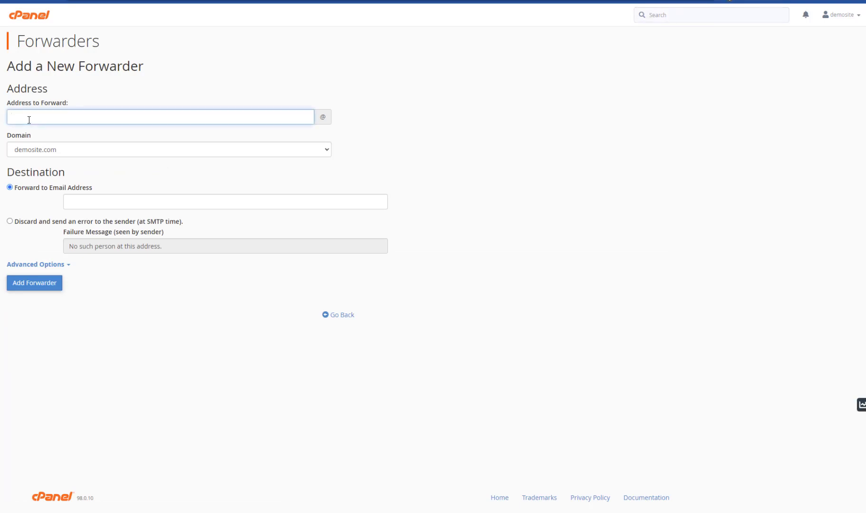
{"action": "type", "text": "hello"}
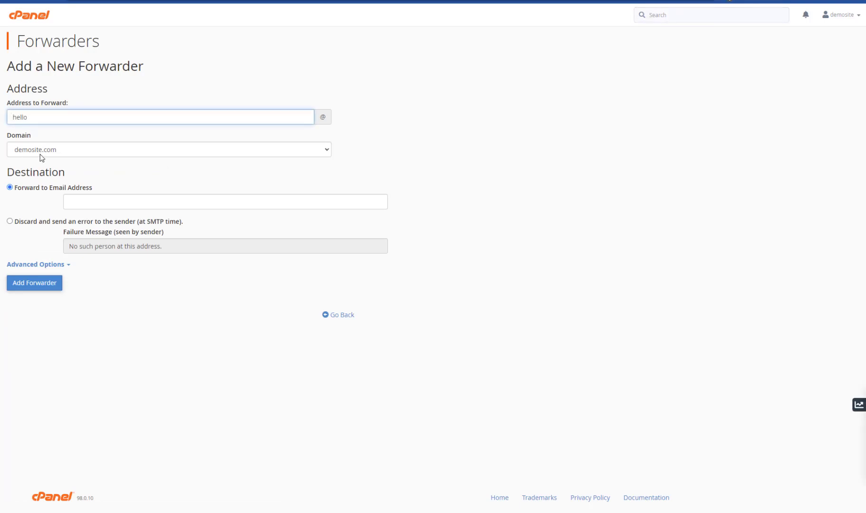
{"action": "left_click", "coordinate": [112, 151]}
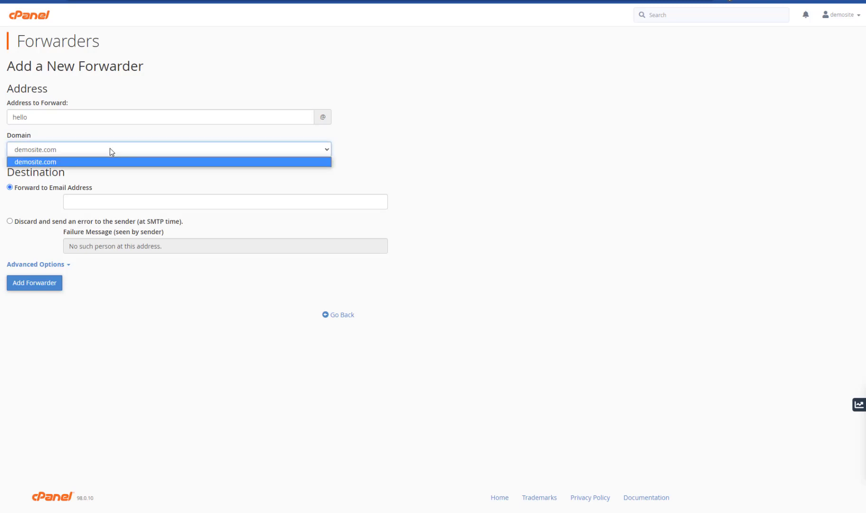
{"action": "left_click", "coordinate": [114, 148]}
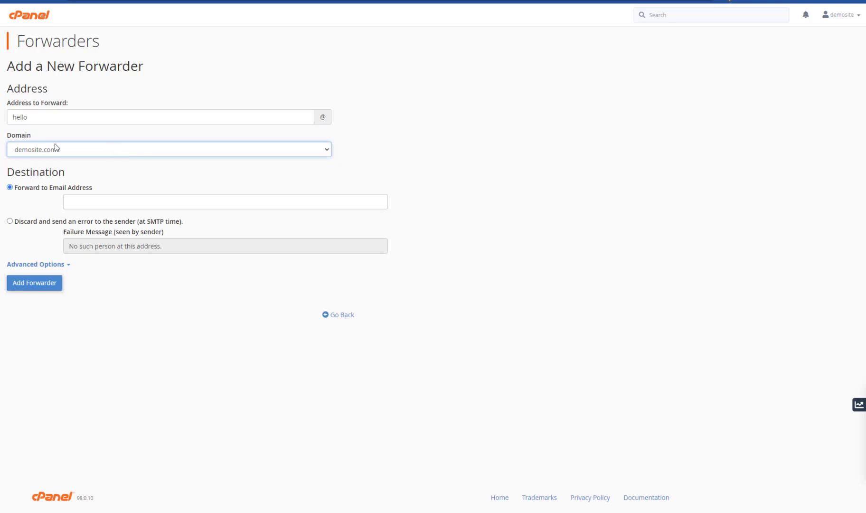
{"action": "left_click", "coordinate": [86, 196]}
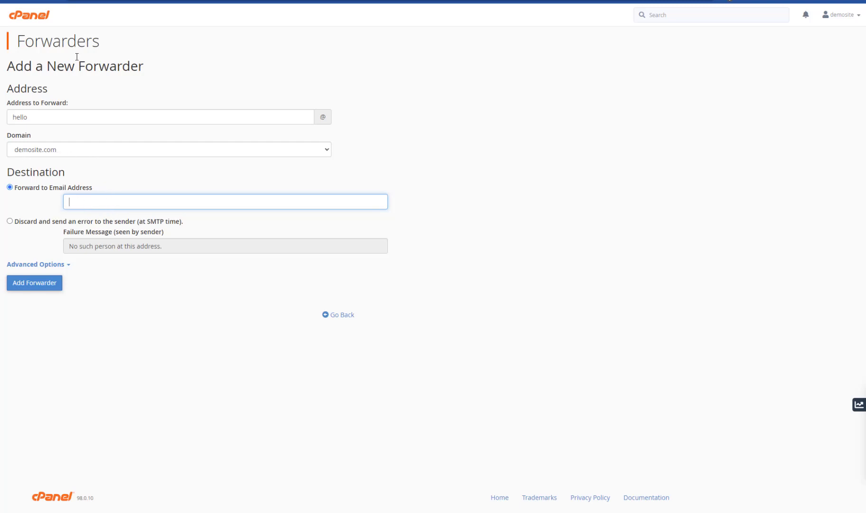
{"action": "left_click", "coordinate": [342, 315]}
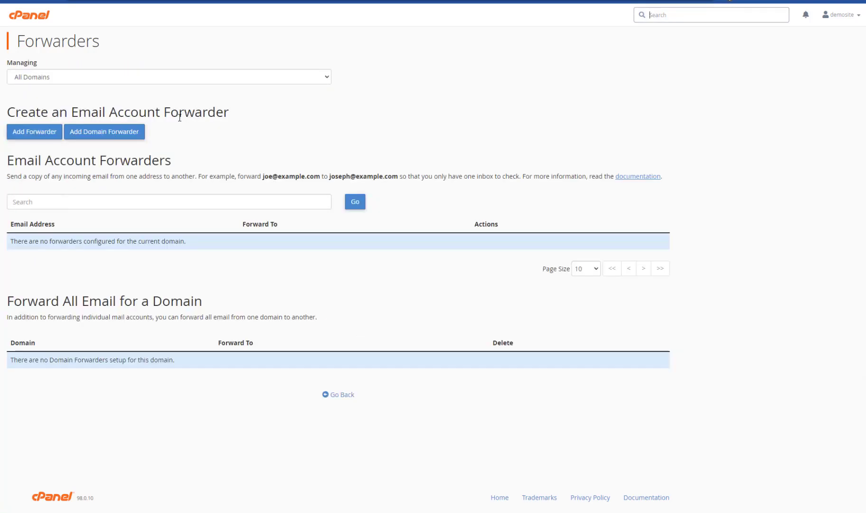
{"action": "key", "text": "alt+Right"}
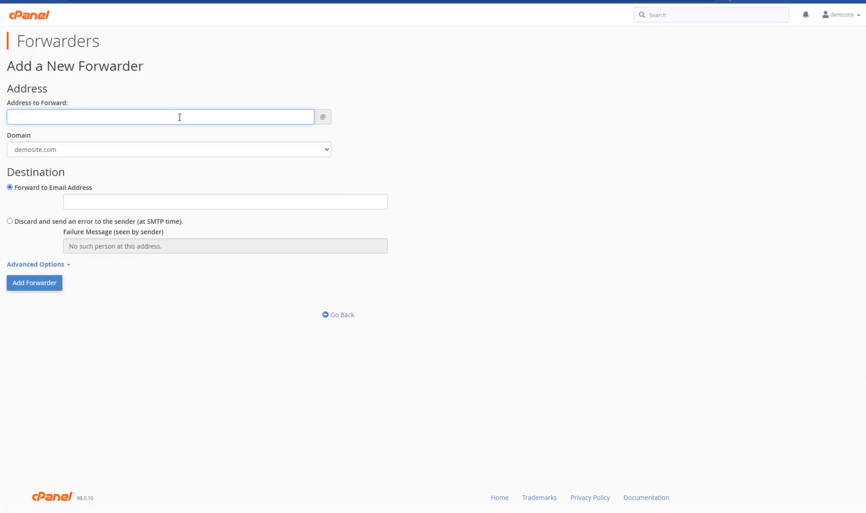
{"action": "key", "text": "alt+Left"}
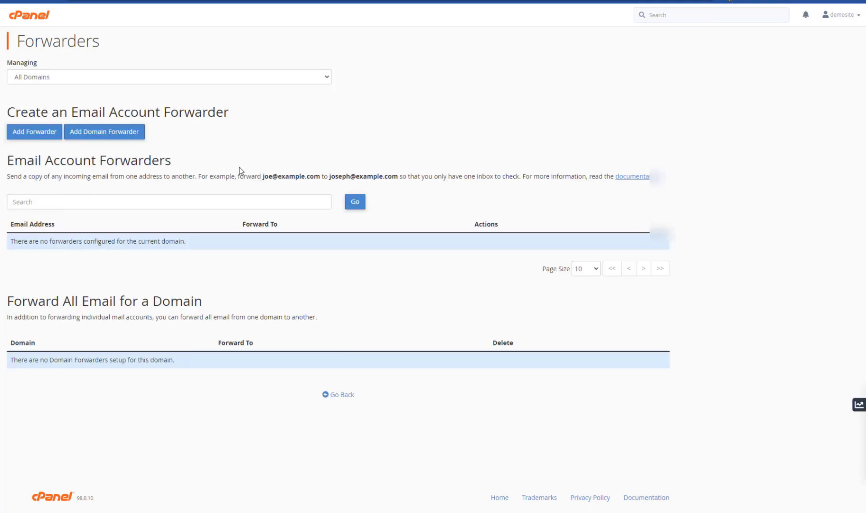
{"action": "key", "text": "alt+Left"}
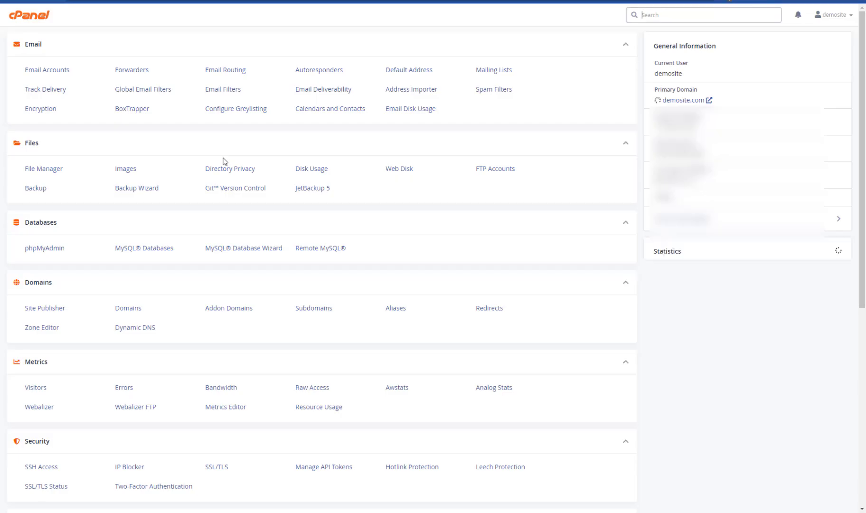
Open Email Accounts, preview the Create form's 250 MB storage setting, then return to the demosite account list
{"action": "left_click", "coordinate": [60, 72]}
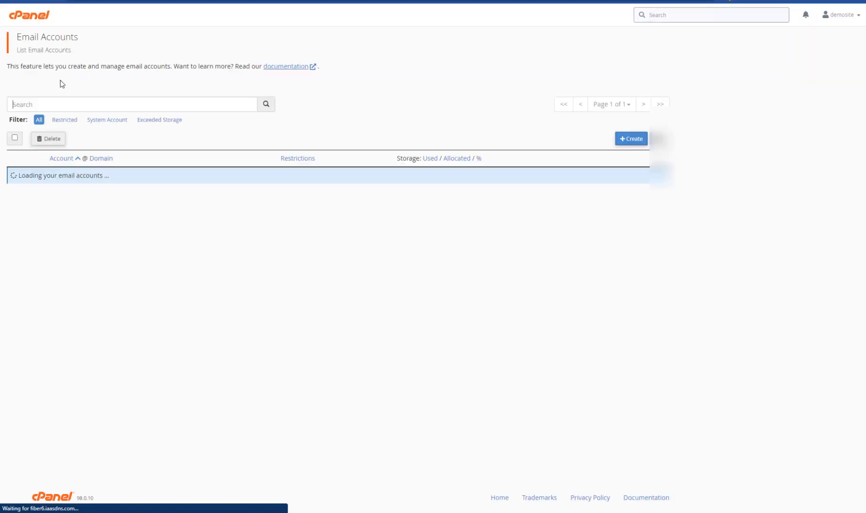
{"action": "left_click", "coordinate": [634, 139]}
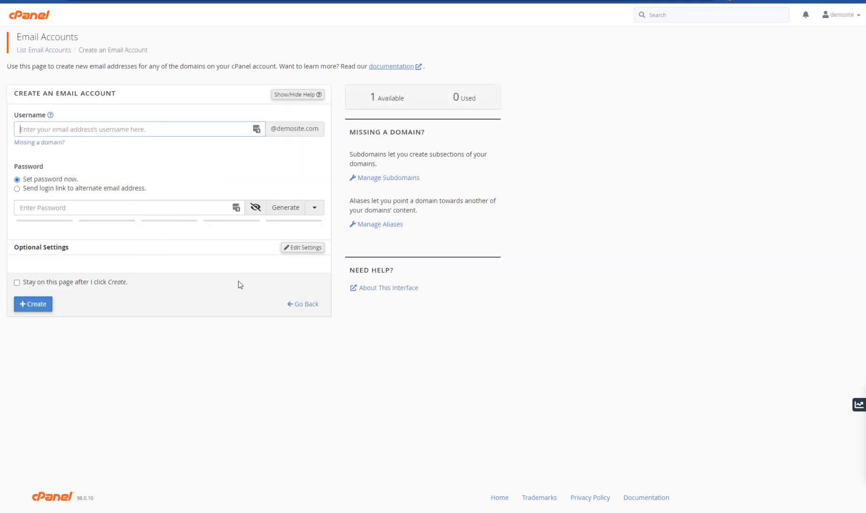
{"action": "left_click", "coordinate": [305, 247]}
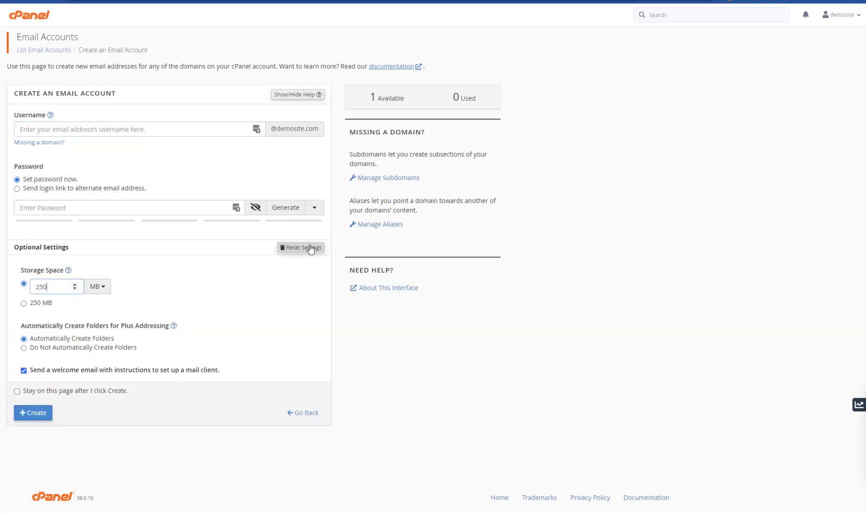
{"action": "left_click", "coordinate": [53, 289]}
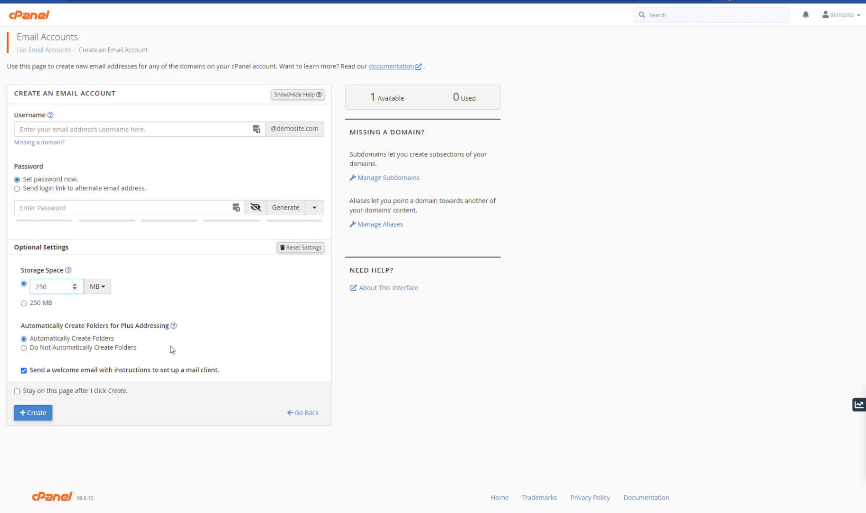
{"action": "key", "text": "alt+Left"}
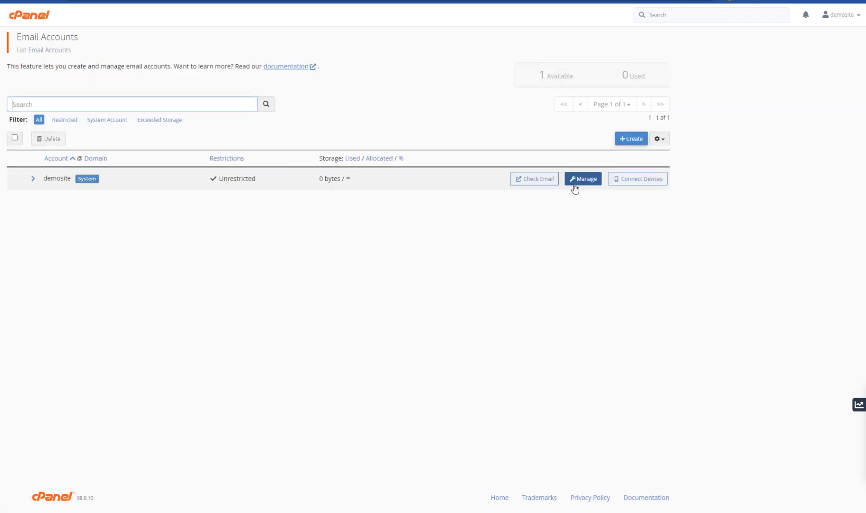
{"action": "left_click", "coordinate": [617, 186]}
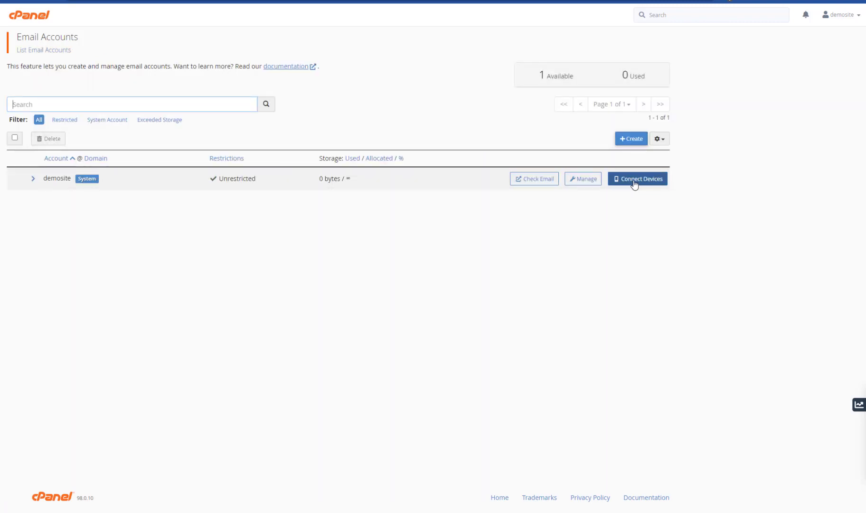
View the Set Up Mail Client page for demosite, then navigate back to the home dashboard
{"action": "left_click", "coordinate": [636, 183]}
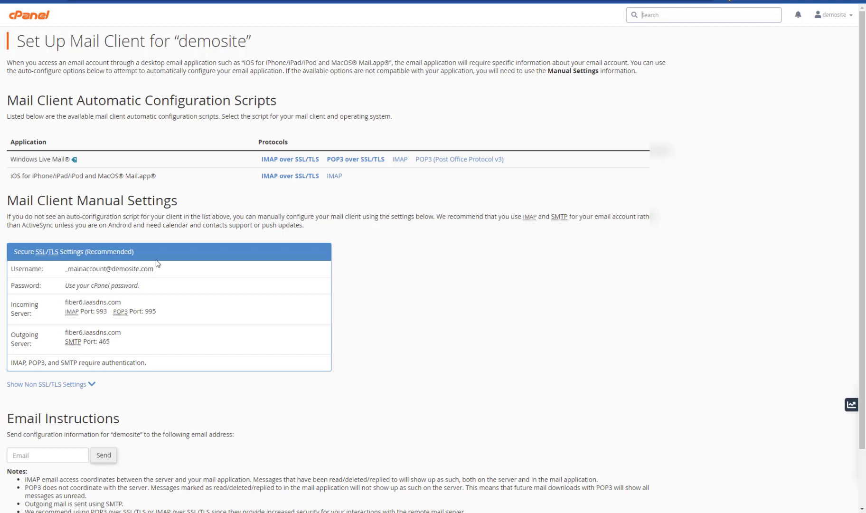
{"action": "left_click", "coordinate": [154, 67]}
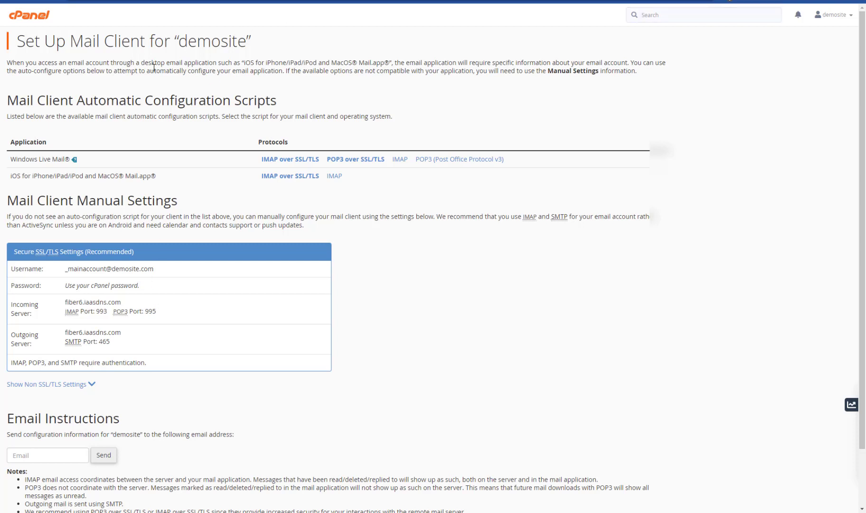
{"action": "key", "text": "alt+Left"}
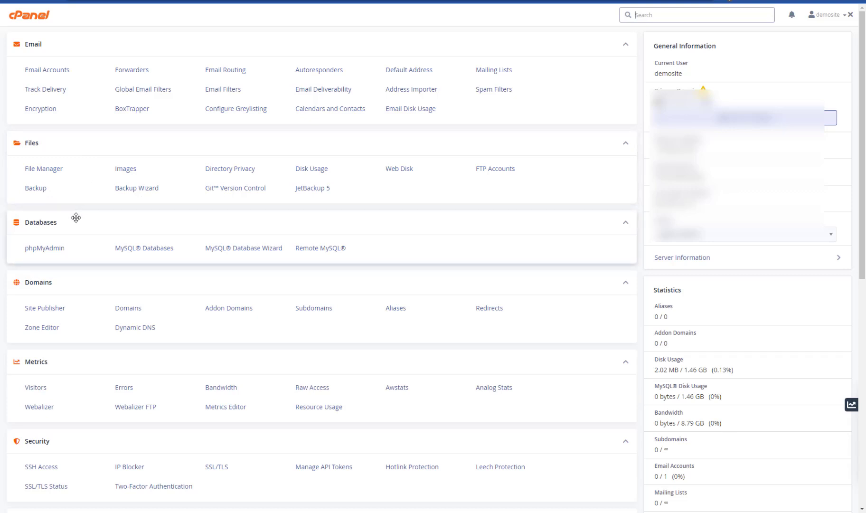
Collapse the Databases, Domains, Metrics and Security groups and scroll down to Software
{"action": "left_click", "coordinate": [626, 223]}
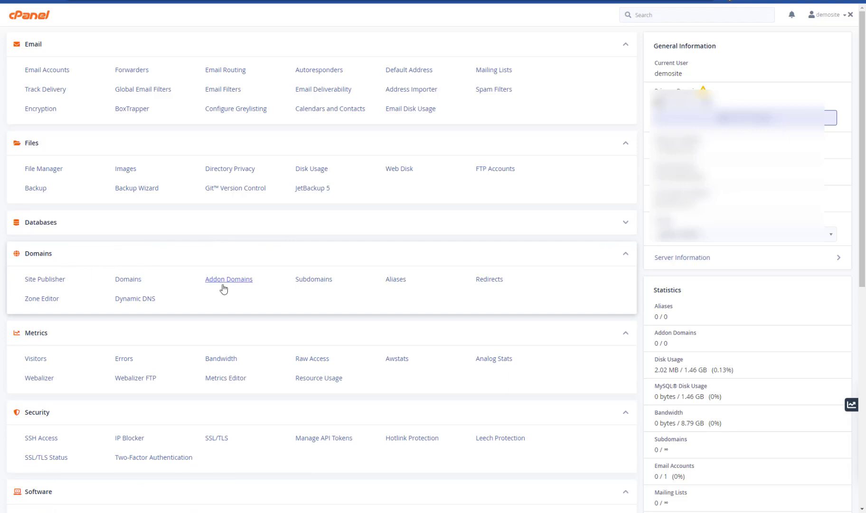
{"action": "left_click", "coordinate": [625, 255]}
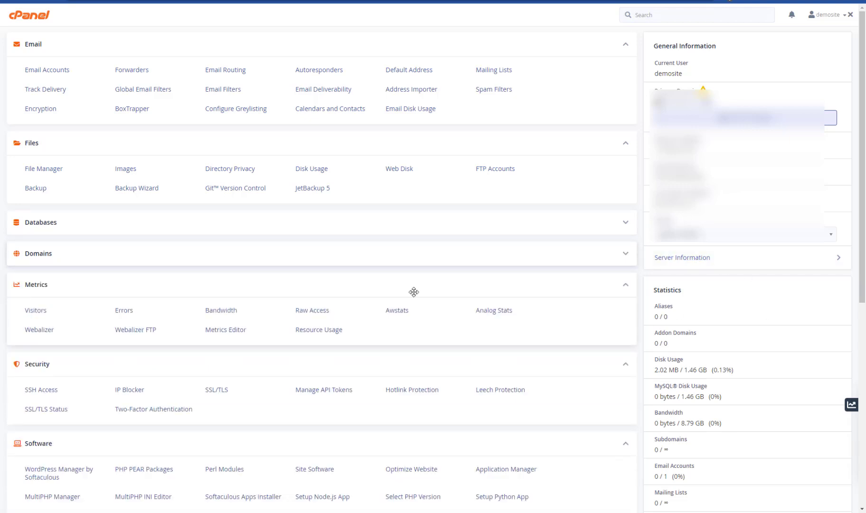
{"action": "left_click", "coordinate": [626, 288]}
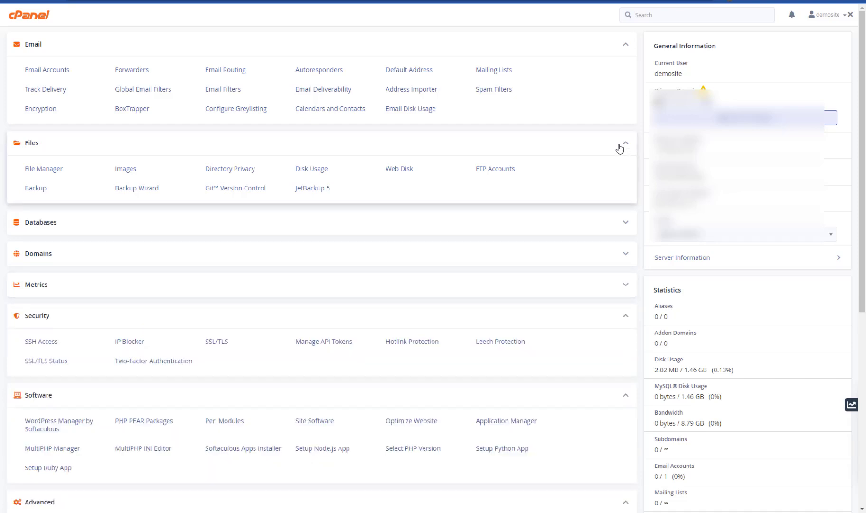
{"action": "scroll", "coordinate": [442, 286], "scroll_direction": "down", "scroll_amount": 1}
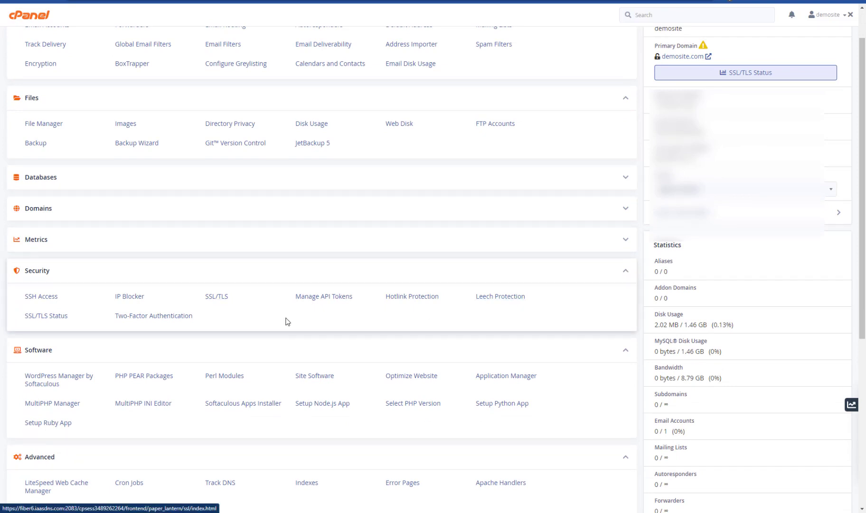
{"action": "left_click", "coordinate": [626, 271]}
{"action": "scroll", "coordinate": [337, 292], "scroll_direction": "down", "scroll_amount": 2}
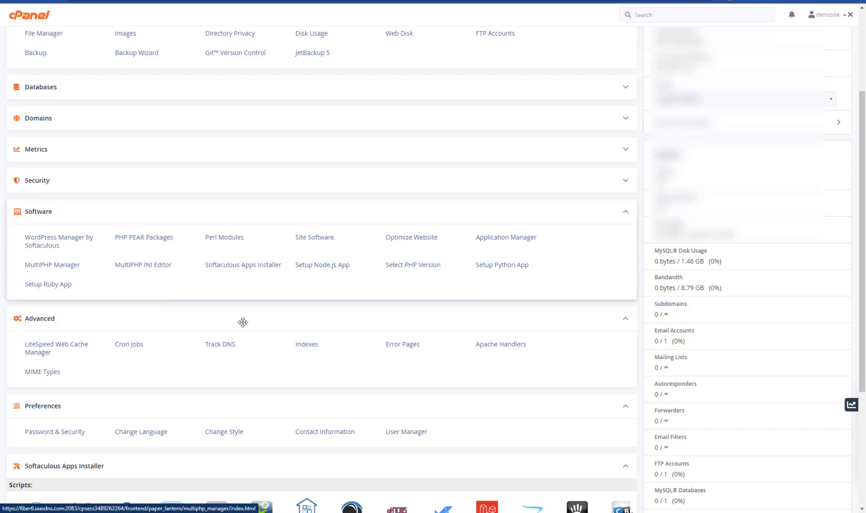
{"action": "left_click", "coordinate": [419, 266]}
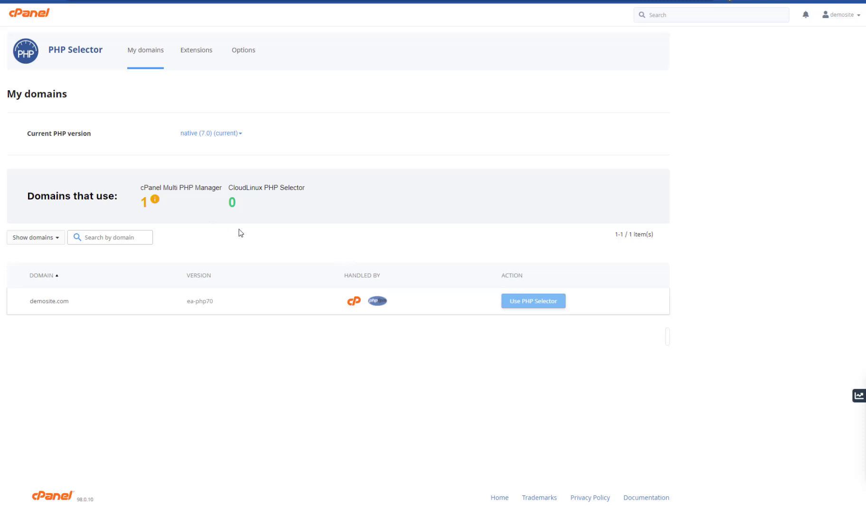
{"action": "left_click", "coordinate": [198, 136]}
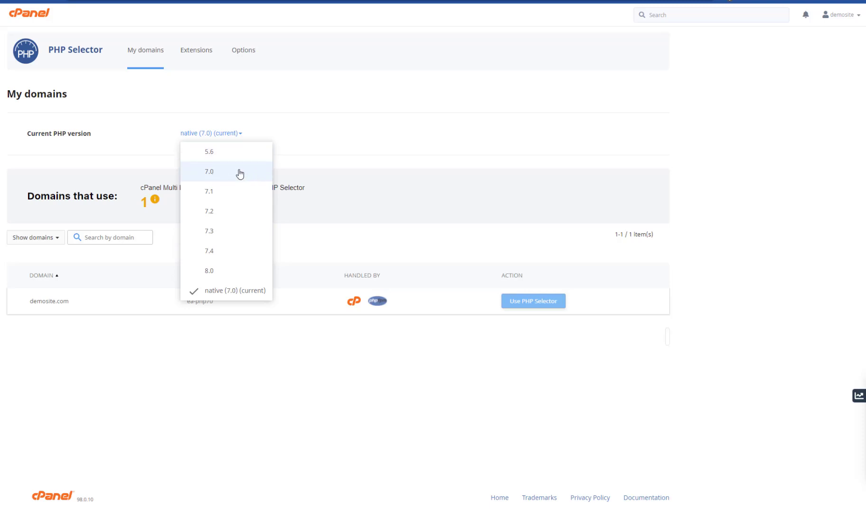
{"action": "left_click", "coordinate": [229, 256]}
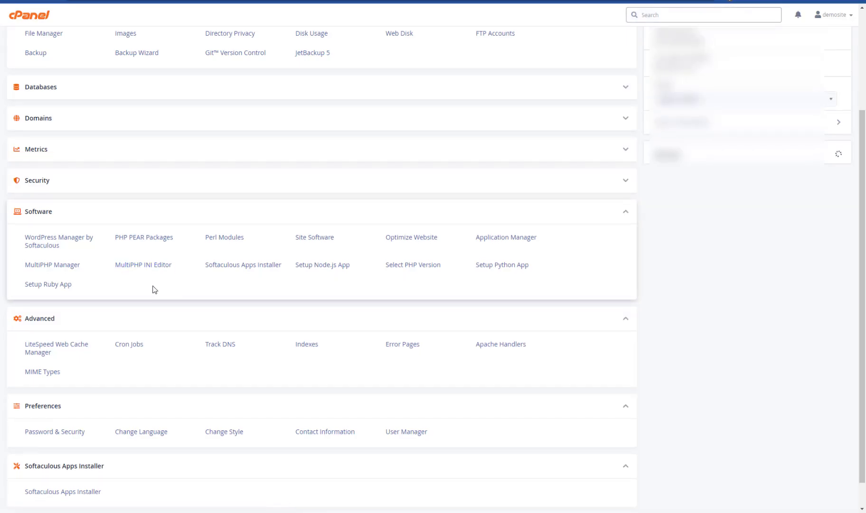
In MultiPHP Manager, switch demosite.com from PHP 7.0 to PHP 7.4 (ea-php74)
{"action": "left_click", "coordinate": [62, 267]}
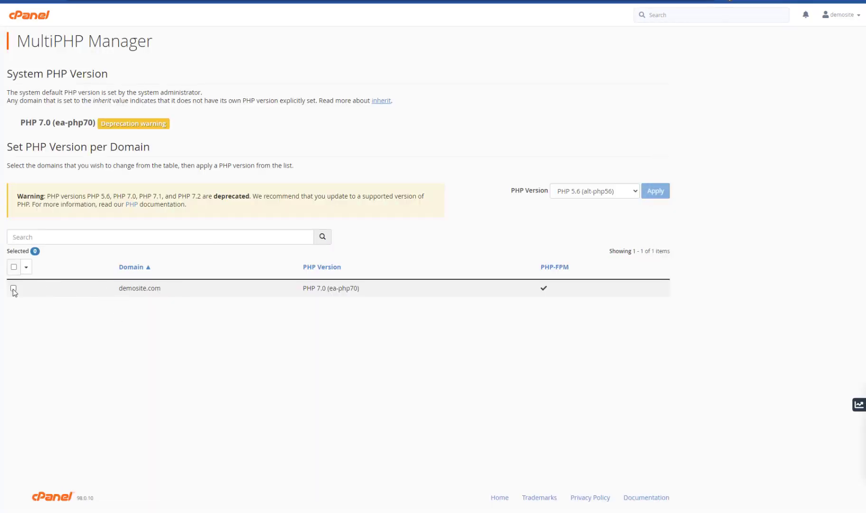
{"action": "left_click", "coordinate": [14, 288]}
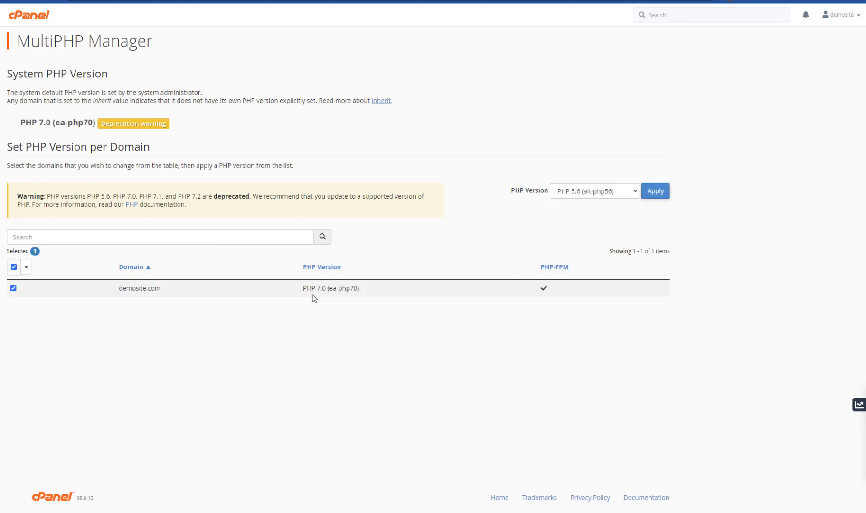
{"action": "left_click_drag", "start_coordinate": [304, 288], "coordinate": [380, 296]}
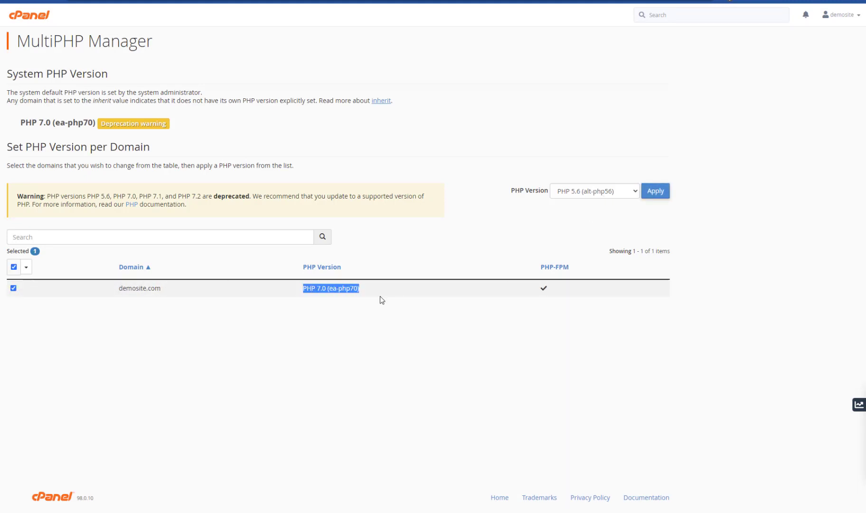
{"action": "left_click", "coordinate": [367, 319]}
{"action": "left_click", "coordinate": [587, 191]}
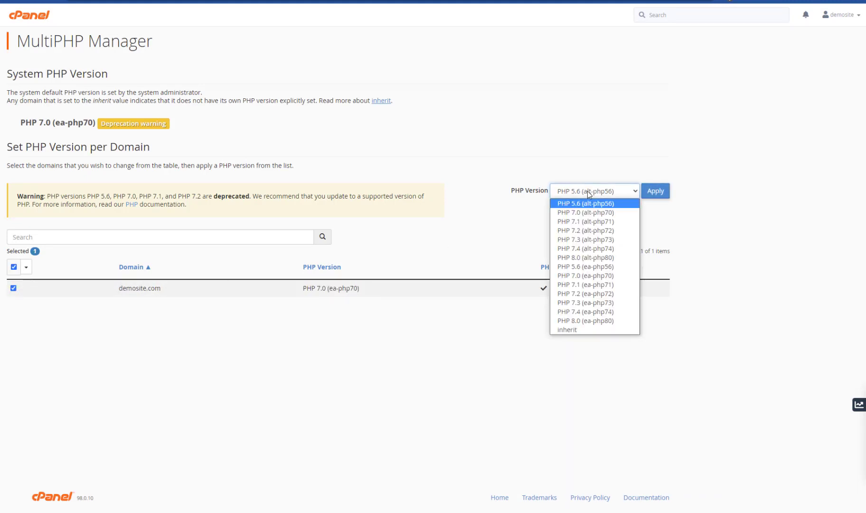
{"action": "left_click", "coordinate": [615, 312]}
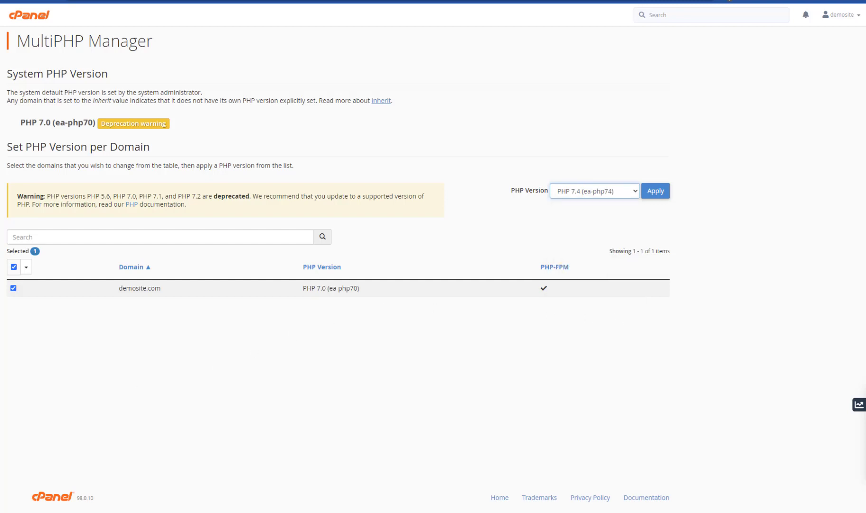
{"action": "left_click", "coordinate": [657, 195]}
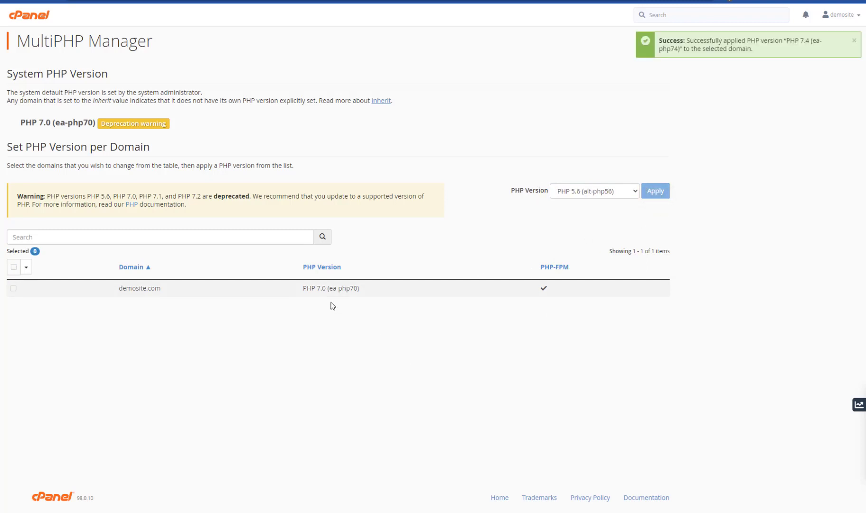
In MultiPHP INI Editor, change demosite.com's memory_limit from 128M to 256M and apply it
{"action": "left_click", "coordinate": [29, 17]}
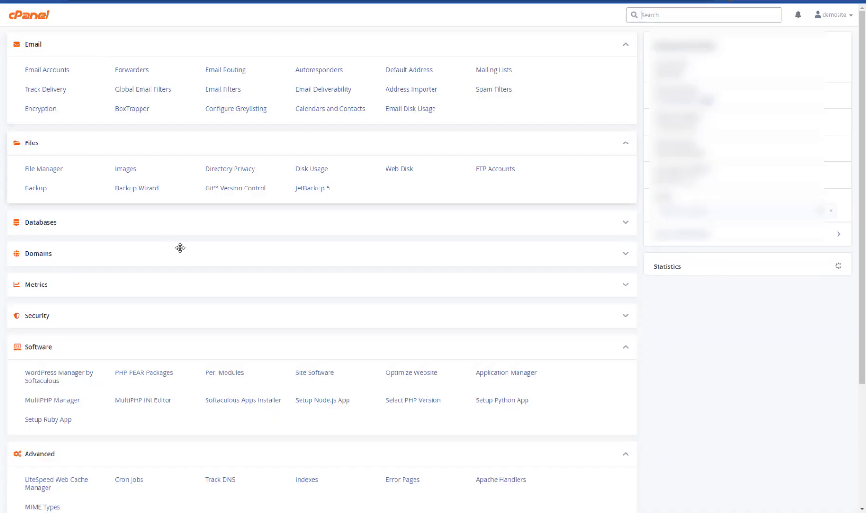
{"action": "scroll", "coordinate": [185, 261], "scroll_direction": "down", "scroll_amount": 3}
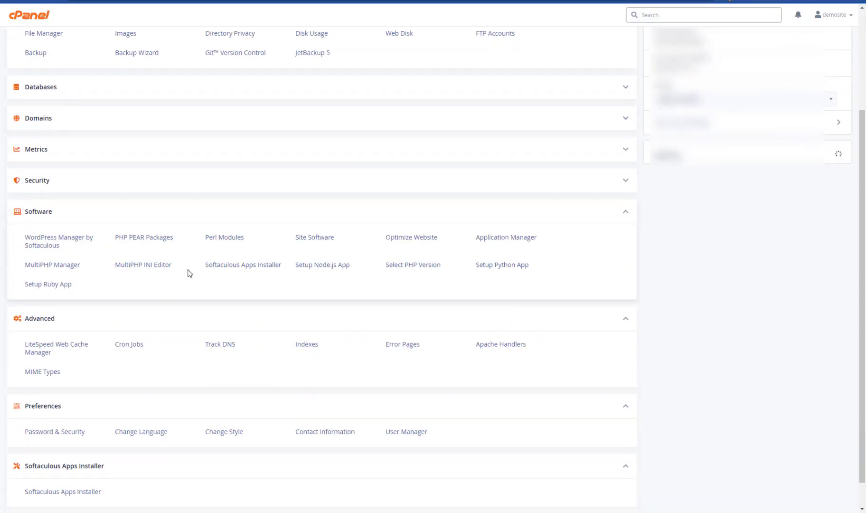
{"action": "left_click", "coordinate": [160, 265]}
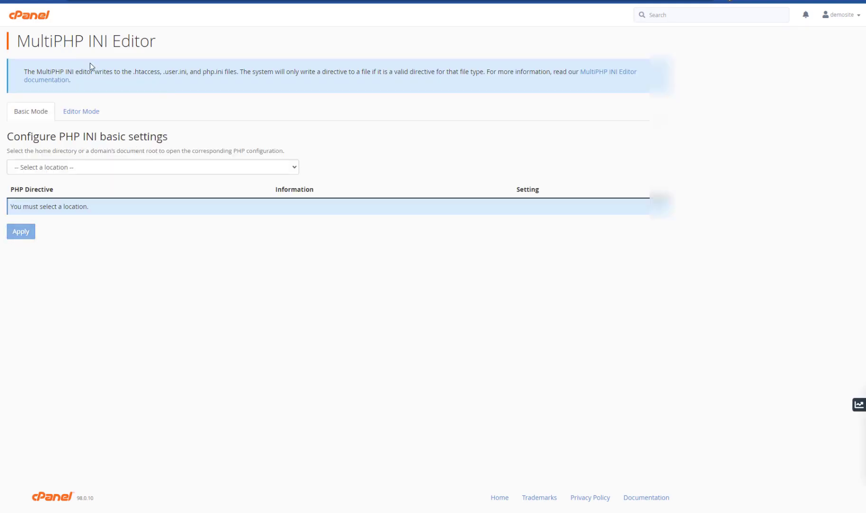
{"action": "left_click", "coordinate": [91, 167]}
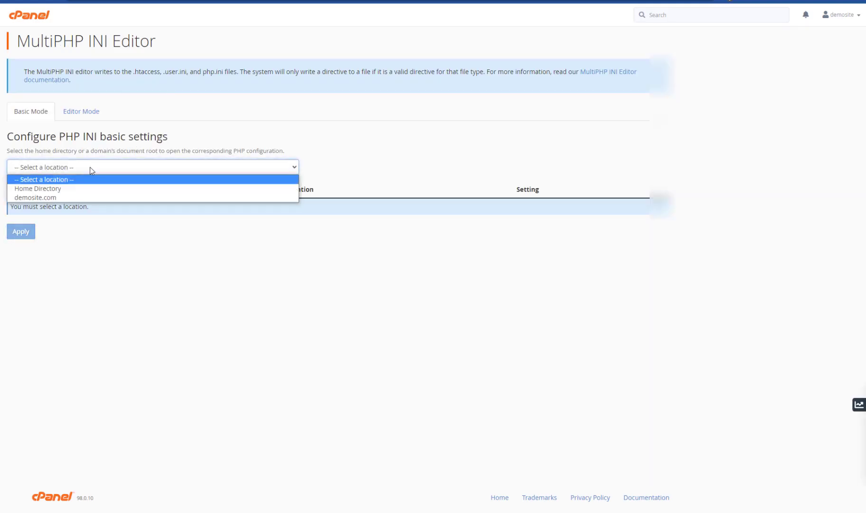
{"action": "left_click", "coordinate": [90, 197]}
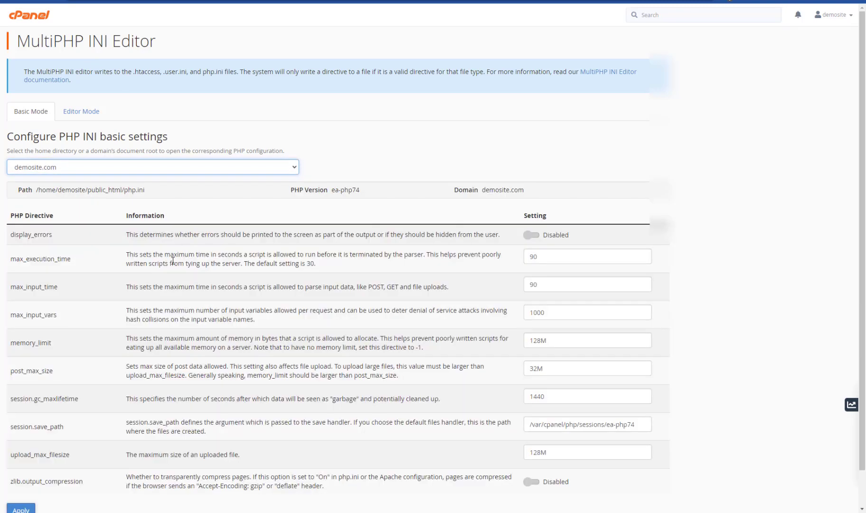
{"action": "scroll", "coordinate": [520, 327], "scroll_direction": "down", "scroll_amount": 2}
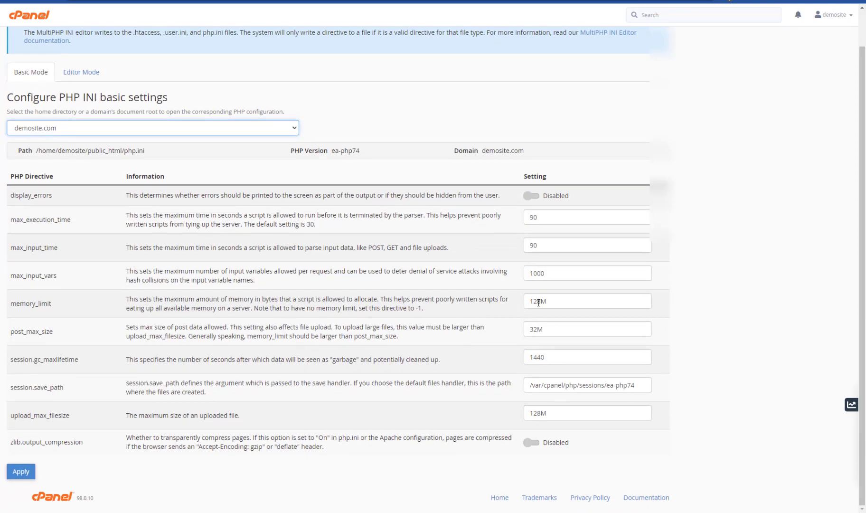
{"action": "left_click_drag", "start_coordinate": [541, 302], "coordinate": [517, 303]}
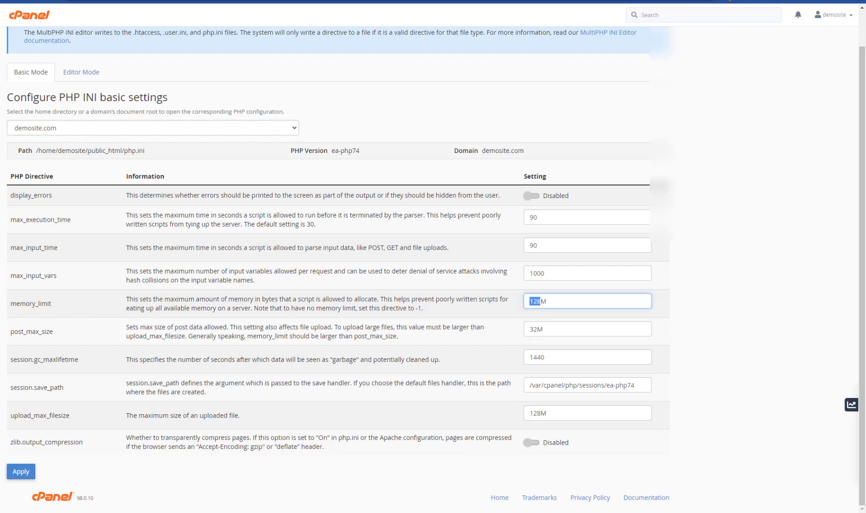
{"action": "type", "text": "256"}
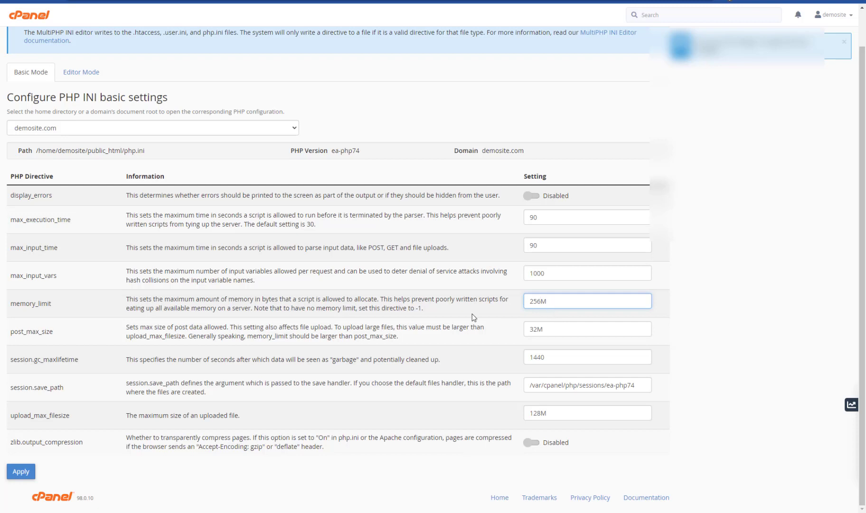
{"action": "left_click", "coordinate": [20, 471]}
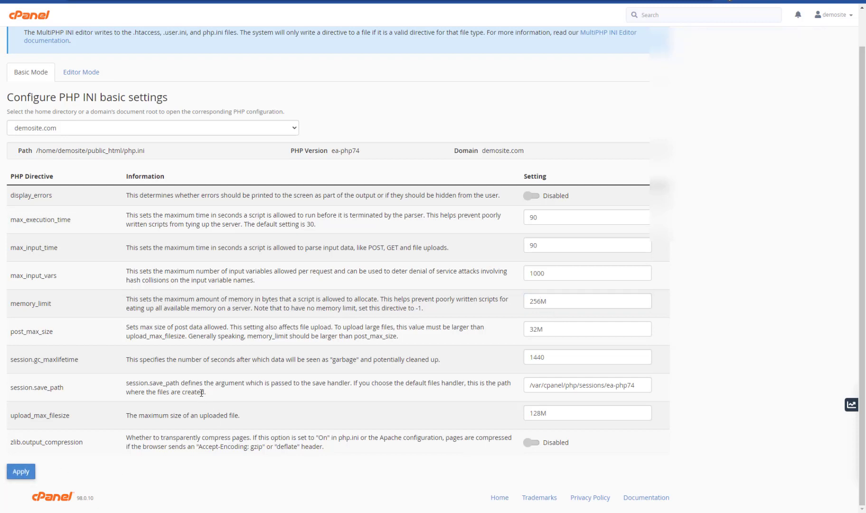
From the cPanel home page, open WordPress Manager by Softaculous under Software
{"action": "left_click", "coordinate": [32, 18]}
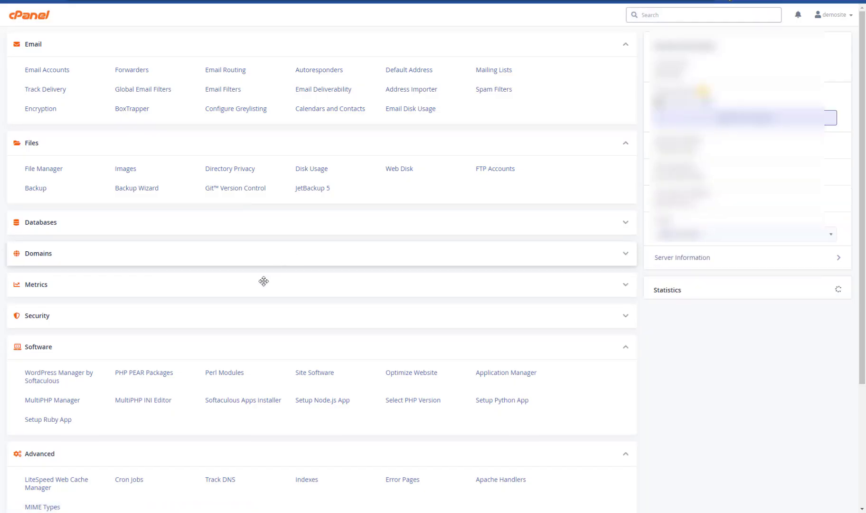
{"action": "scroll", "coordinate": [263, 282], "scroll_direction": "down", "scroll_amount": 4}
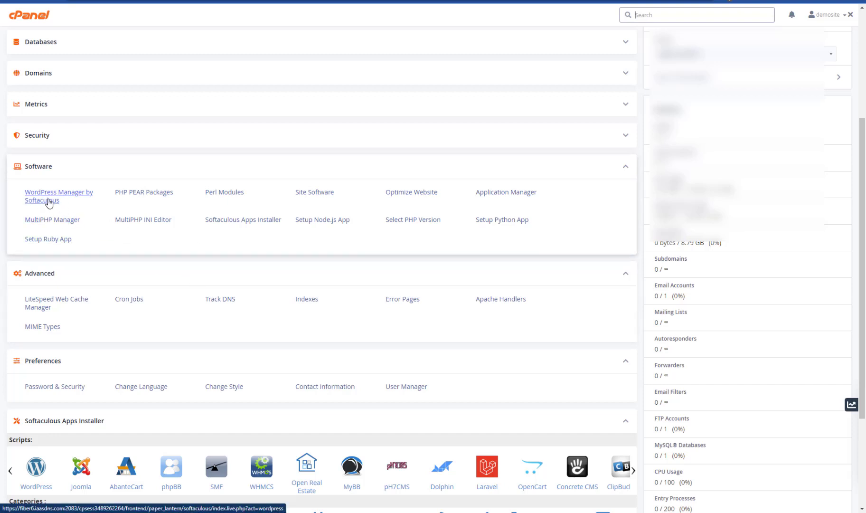
{"action": "left_click", "coordinate": [57, 199]}
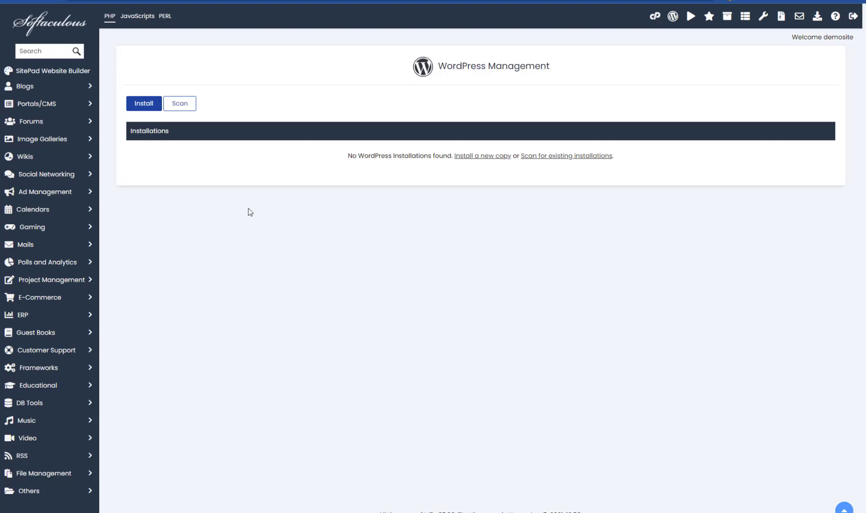
{"action": "left_click", "coordinate": [154, 106]}
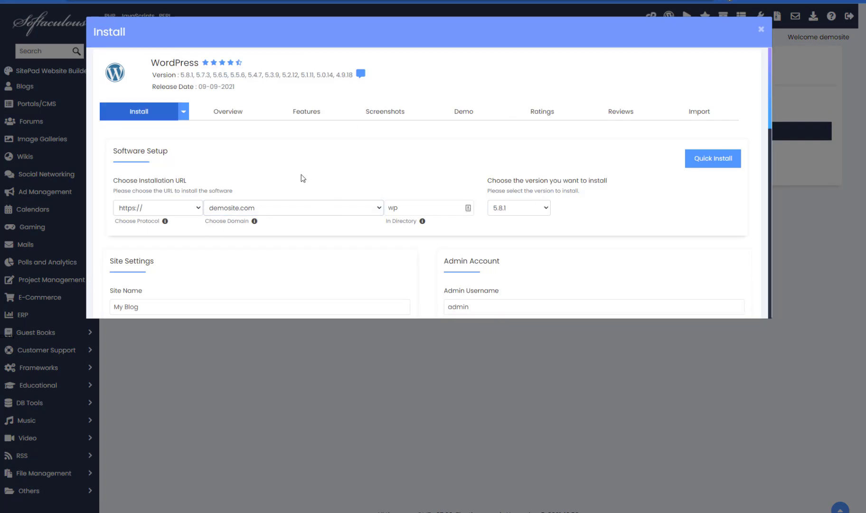
{"action": "left_click", "coordinate": [167, 206]}
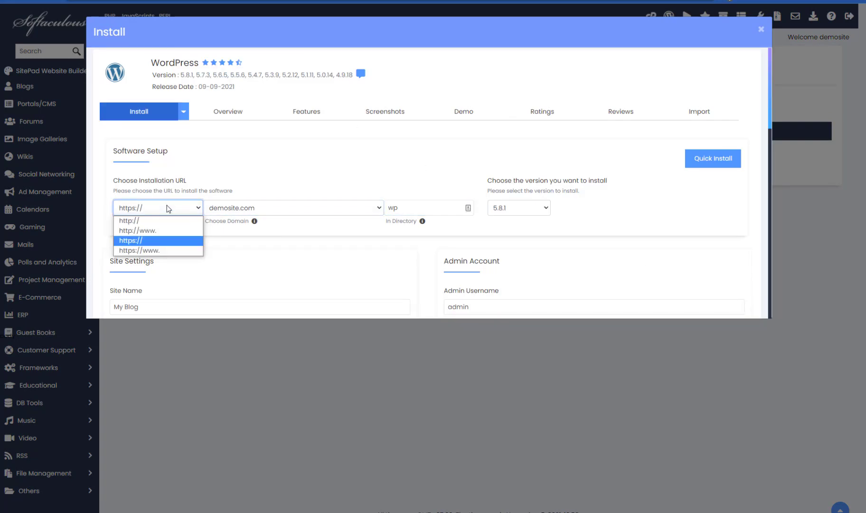
{"action": "left_click", "coordinate": [159, 241]}
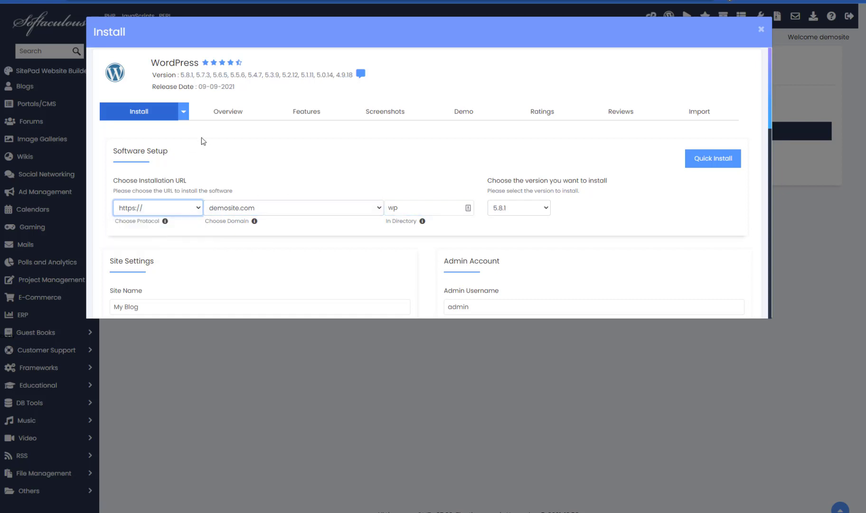
{"action": "left_click", "coordinate": [303, 211]}
{"action": "left_click", "coordinate": [302, 209]}
{"action": "left_click", "coordinate": [392, 207]}
{"action": "key", "text": "ctrl+a"}
{"action": "key", "text": "BackSpace"}
{"action": "left_click", "coordinate": [420, 171]}
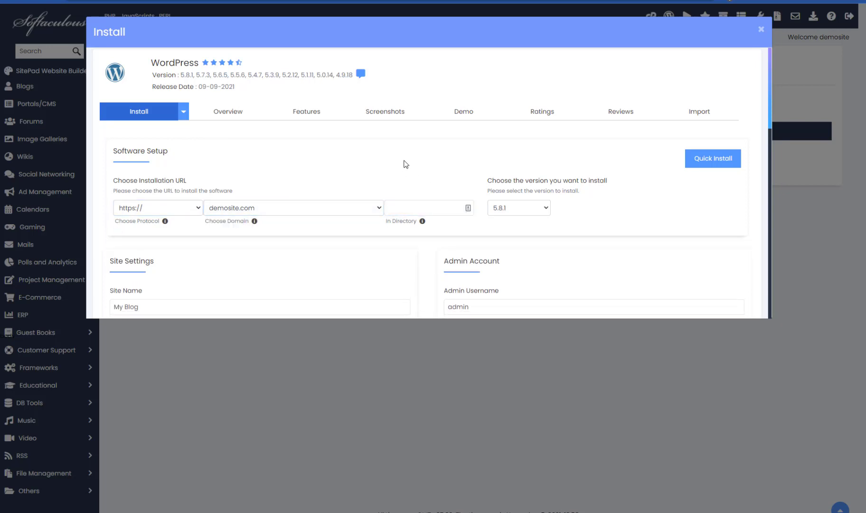
{"action": "left_click", "coordinate": [541, 209]}
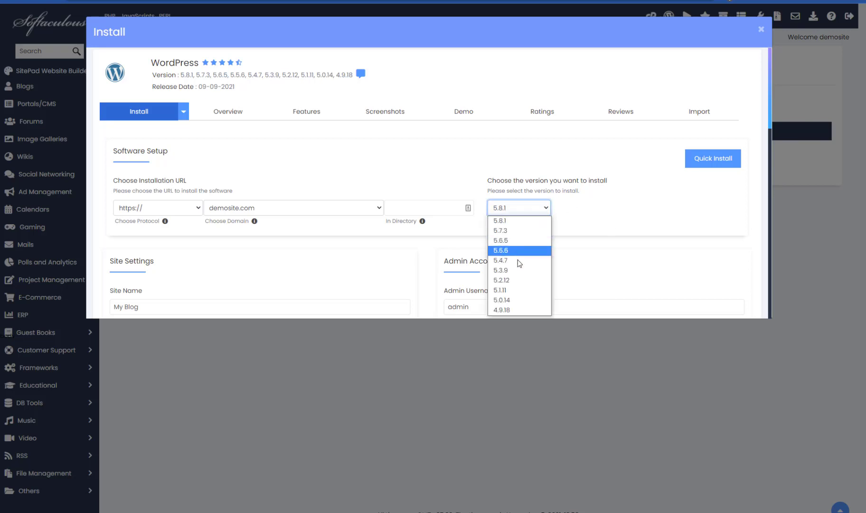
Keep WordPress 5.8.1 and rename the site from My Blog to 'My Best Affiliate Site'
{"action": "left_click", "coordinate": [517, 225]}
{"action": "scroll", "coordinate": [600, 217], "scroll_direction": "down", "scroll_amount": 4}
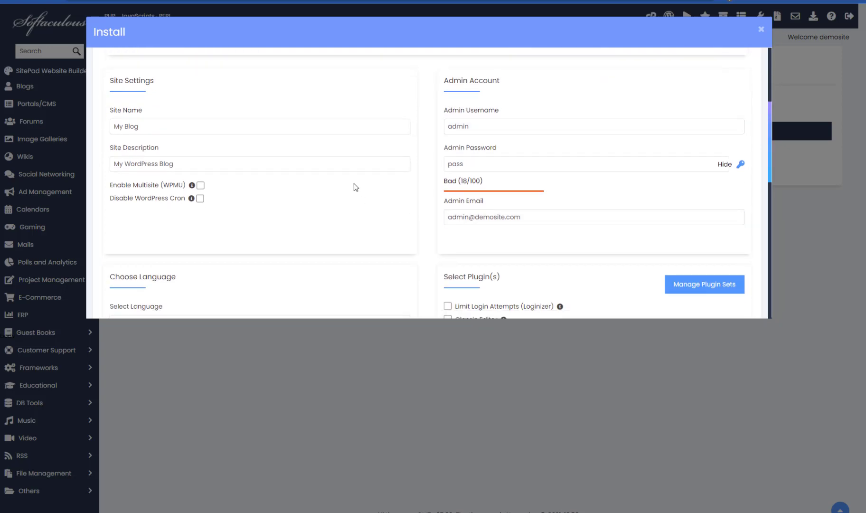
{"action": "left_click", "coordinate": [144, 126]}
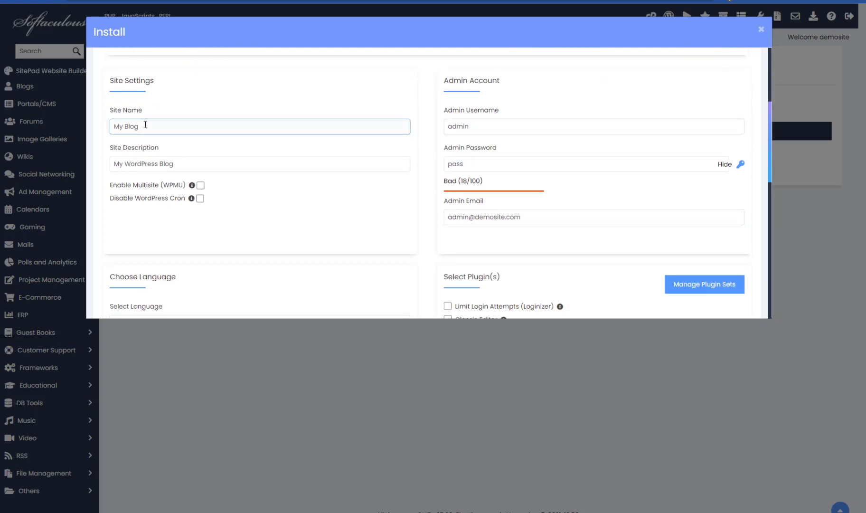
{"action": "triple_click", "coordinate": [145, 125]}
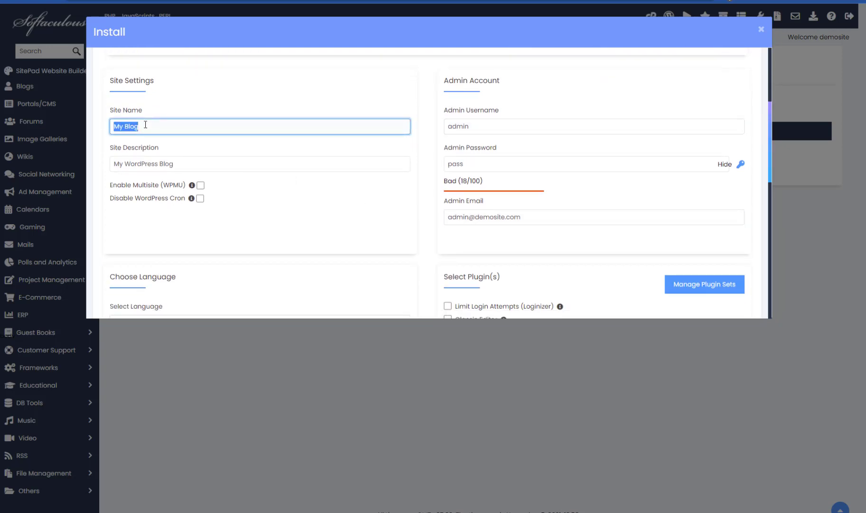
{"action": "type", "text": "My Best Affiliate Site"}
Set the site description to 'Affiliate product review' and generate a random admin password
{"action": "triple_click", "coordinate": [189, 164]}
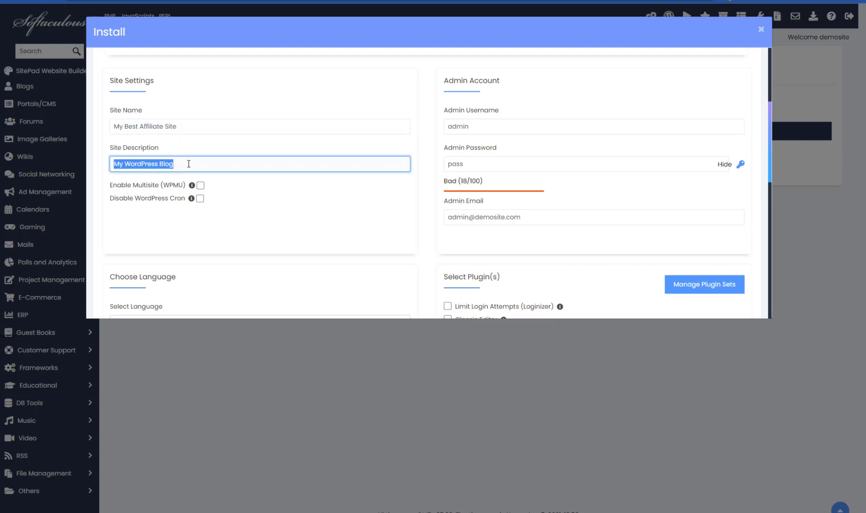
{"action": "type", "text": "Aff"}
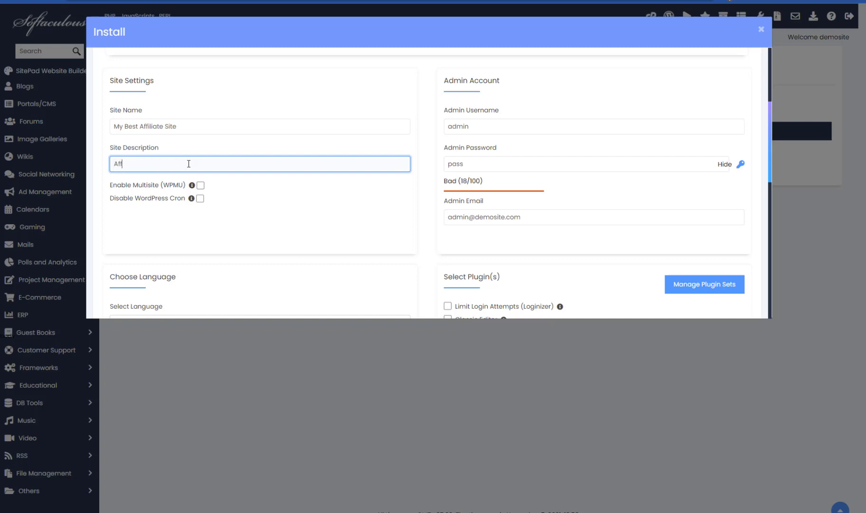
{"action": "type", "text": "iliate product review"}
{"action": "double_click", "coordinate": [481, 125]}
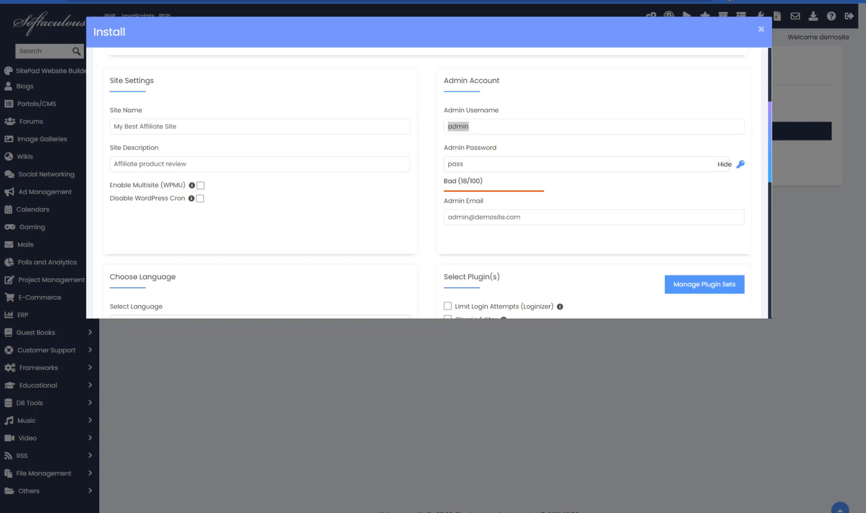
{"action": "left_click", "coordinate": [743, 166]}
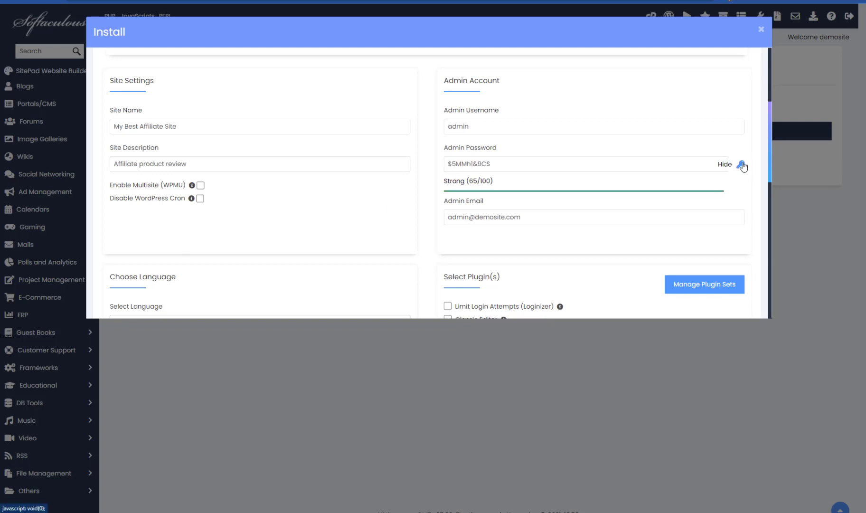
Generate a 20-character password with Secure Password Generator and copy it for the admin password
{"action": "left_click", "coordinate": [743, 165]}
{"action": "left_click", "coordinate": [742, 166]}
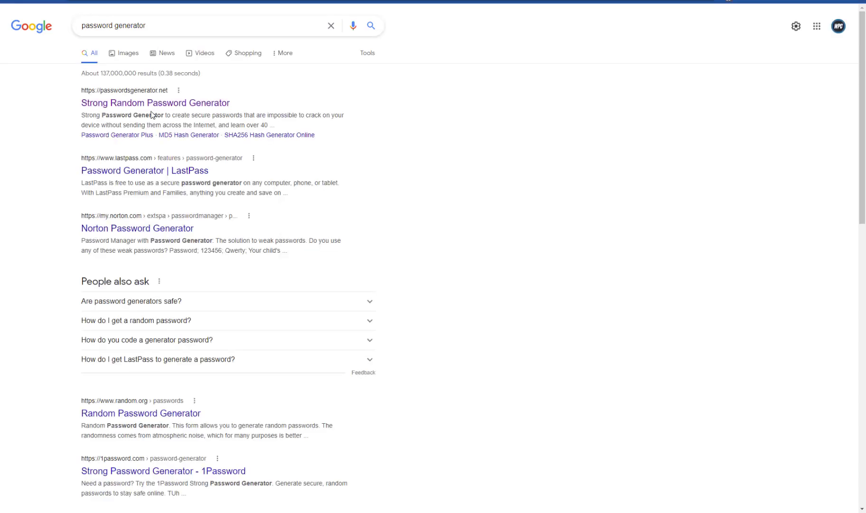
{"action": "left_click", "coordinate": [155, 104]}
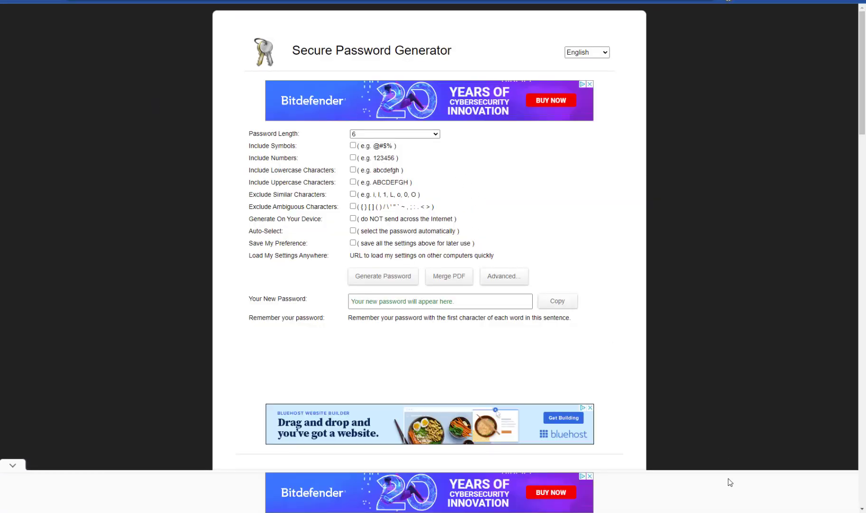
{"action": "left_click", "coordinate": [410, 136]}
{"action": "left_click", "coordinate": [385, 276]}
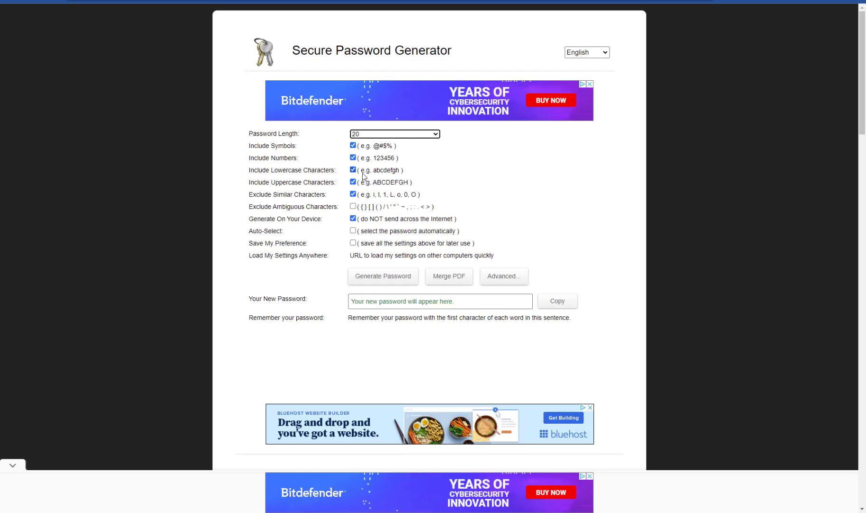
{"action": "left_click", "coordinate": [396, 280]}
{"action": "left_click", "coordinate": [396, 281]}
{"action": "left_click_drag", "start_coordinate": [437, 303], "coordinate": [316, 312]}
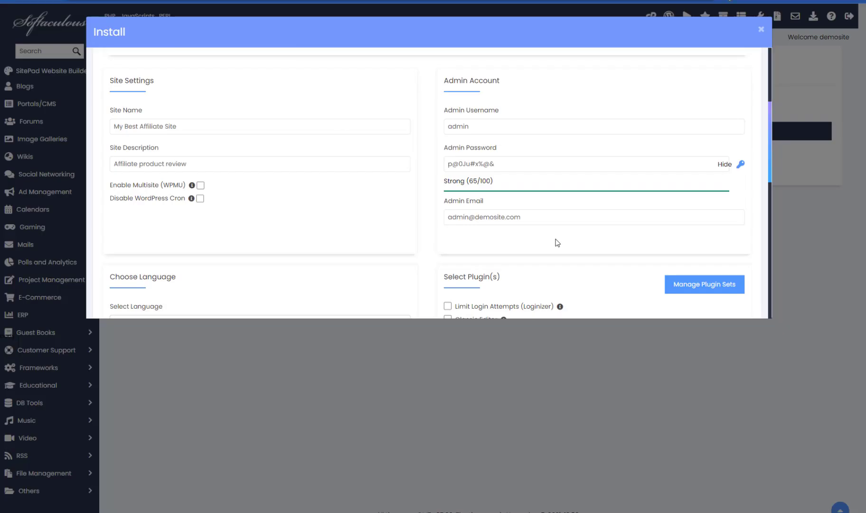
{"action": "left_click", "coordinate": [501, 164]}
Paste the generated 20-character password as the admin password and replace the admin e-mail's name part
{"action": "key", "text": "ctrl+a"}
{"action": "key", "text": "ctrl+v"}
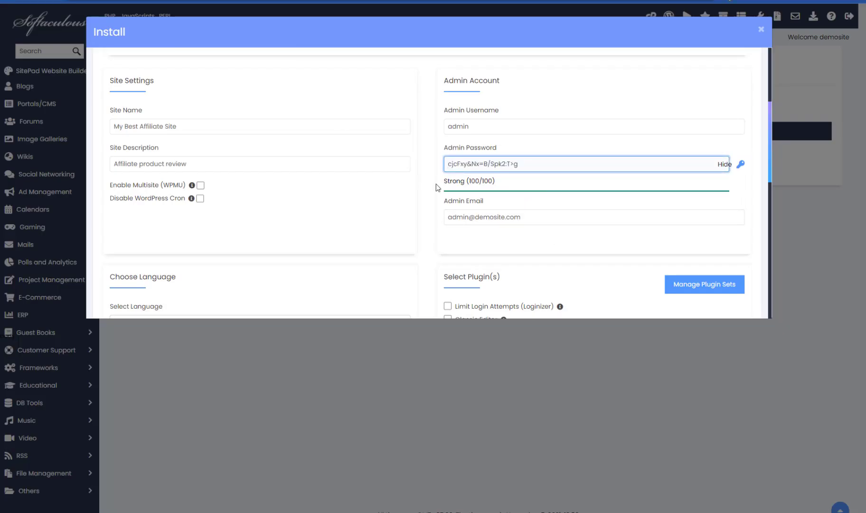
{"action": "left_click", "coordinate": [485, 217]}
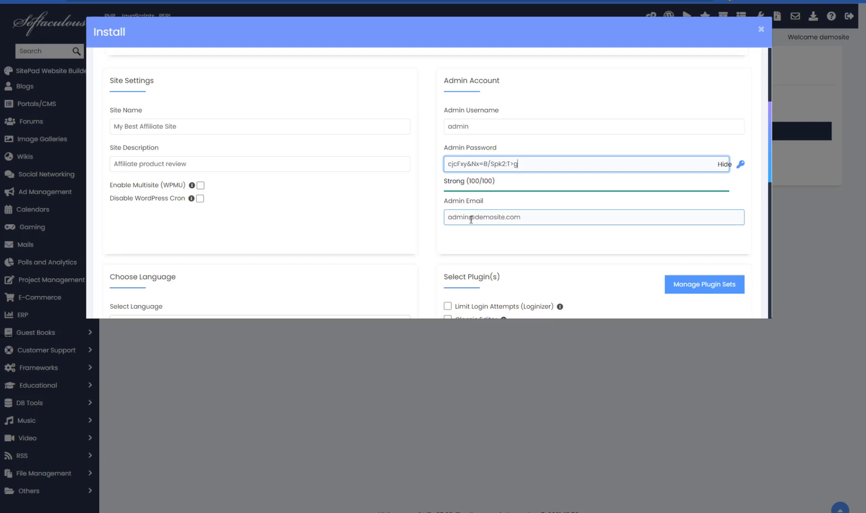
{"action": "left_click_drag", "start_coordinate": [471, 218], "coordinate": [426, 217]}
{"action": "type", "text": "hello"}
{"action": "left_click", "coordinate": [474, 236]}
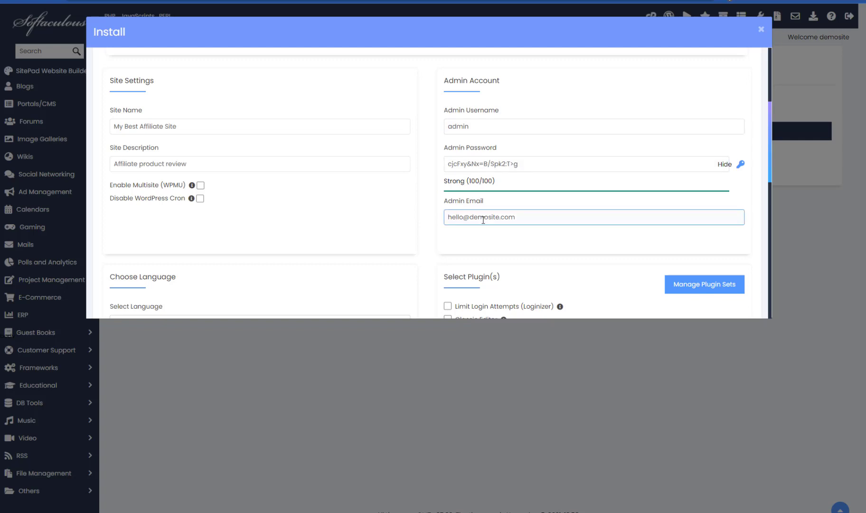
Keep English selected as the site language
{"action": "scroll", "coordinate": [464, 214], "scroll_direction": "down", "scroll_amount": 2}
{"action": "scroll", "coordinate": [335, 229], "scroll_direction": "down", "scroll_amount": 1}
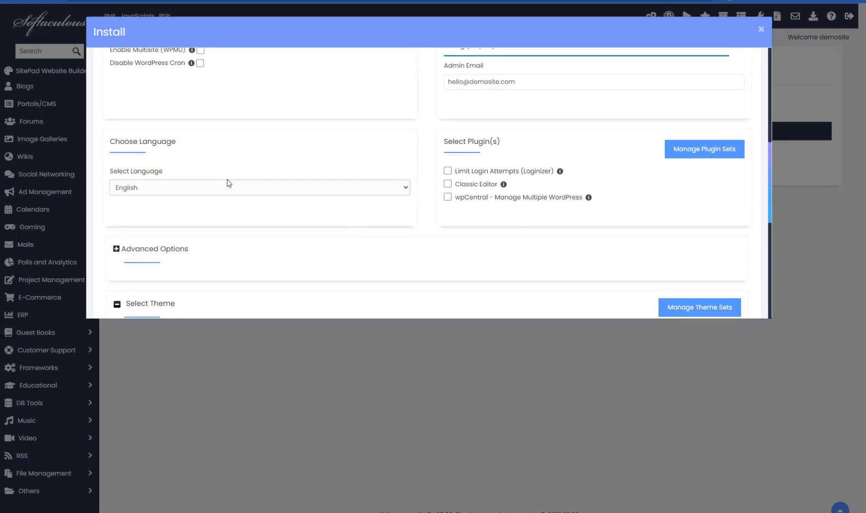
{"action": "left_click", "coordinate": [407, 187]}
{"action": "left_click", "coordinate": [410, 186]}
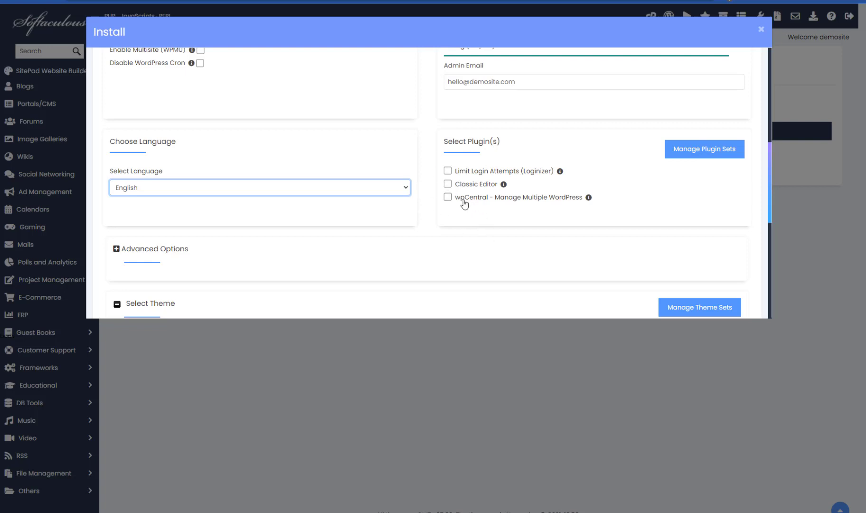
Expand Advanced Options and tick Disable Update Notifications Emails plus Auto Upgrade Plugins and Themes
{"action": "scroll", "coordinate": [421, 187], "scroll_direction": "down", "scroll_amount": 2}
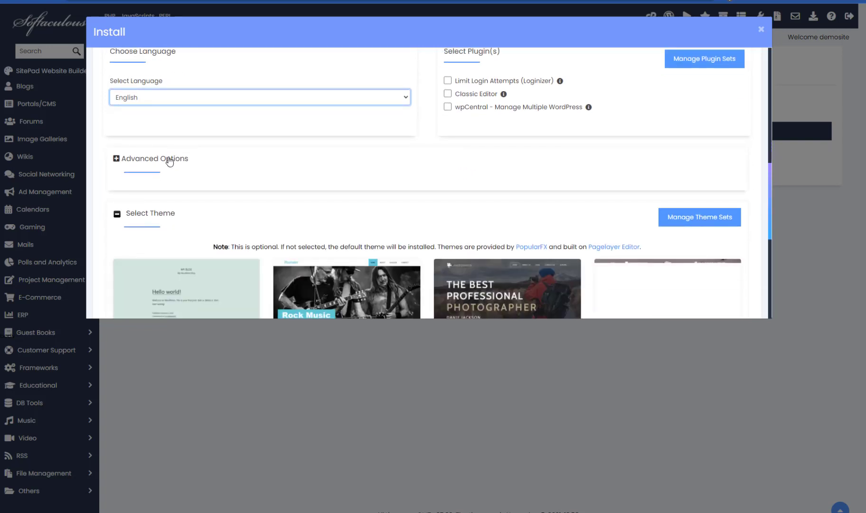
{"action": "left_click", "coordinate": [172, 160]}
{"action": "scroll", "coordinate": [284, 206], "scroll_direction": "down", "scroll_amount": 3}
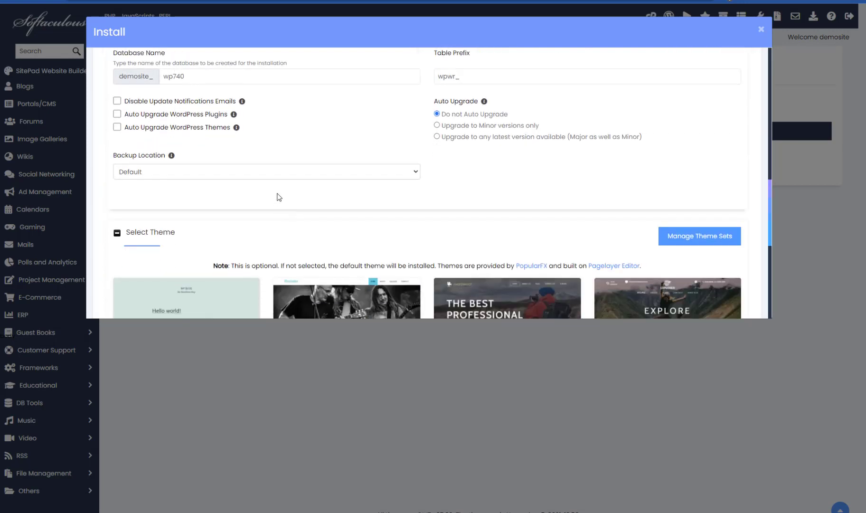
{"action": "scroll", "coordinate": [327, 206], "scroll_direction": "up", "scroll_amount": 1}
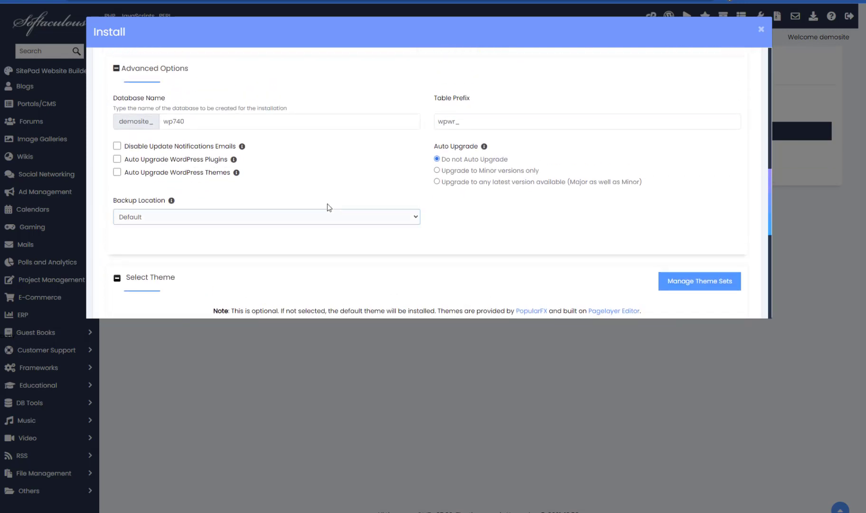
{"action": "left_click", "coordinate": [117, 146]}
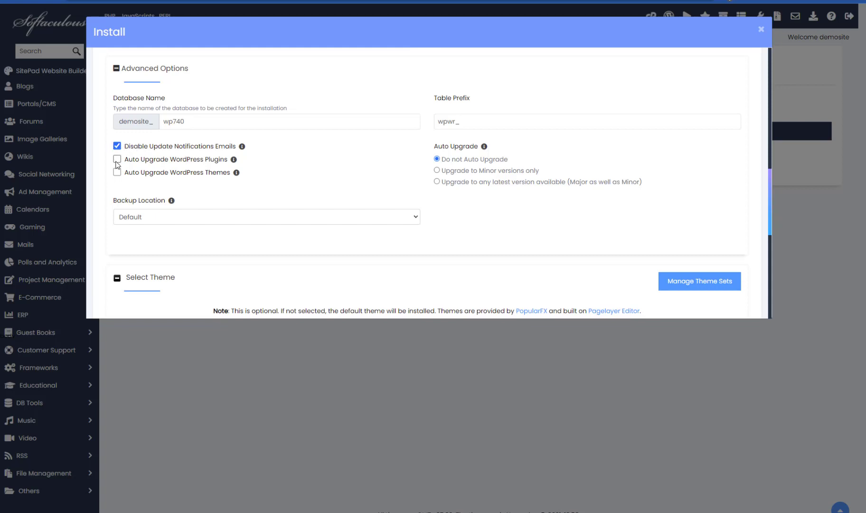
{"action": "left_click", "coordinate": [117, 162]}
{"action": "left_click", "coordinate": [118, 173]}
Scroll through the install form to review the chosen settings
{"action": "scroll", "coordinate": [398, 172], "scroll_direction": "down", "scroll_amount": 3}
{"action": "scroll", "coordinate": [376, 164], "scroll_direction": "down", "scroll_amount": 4}
{"action": "scroll", "coordinate": [326, 168], "scroll_direction": "up", "scroll_amount": 1}
{"action": "scroll", "coordinate": [325, 169], "scroll_direction": "up", "scroll_amount": 2}
{"action": "scroll", "coordinate": [348, 211], "scroll_direction": "down", "scroll_amount": 4}
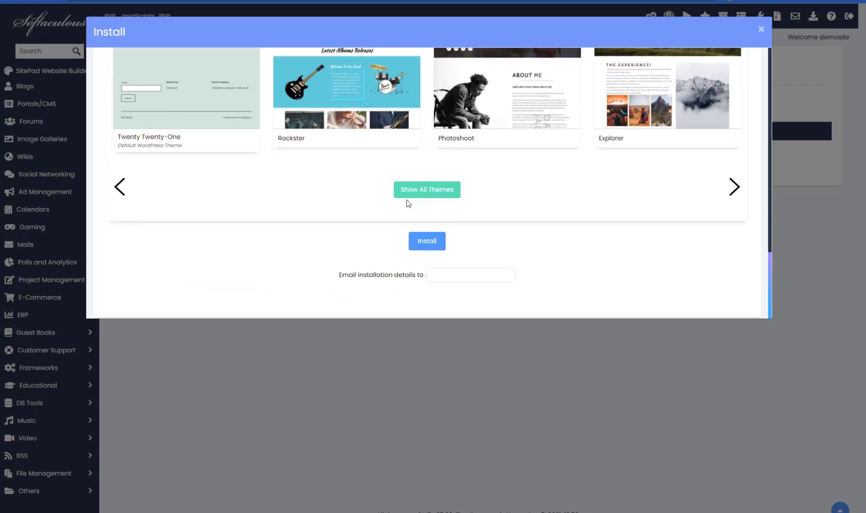
{"action": "scroll", "coordinate": [441, 203], "scroll_direction": "up", "scroll_amount": 8}
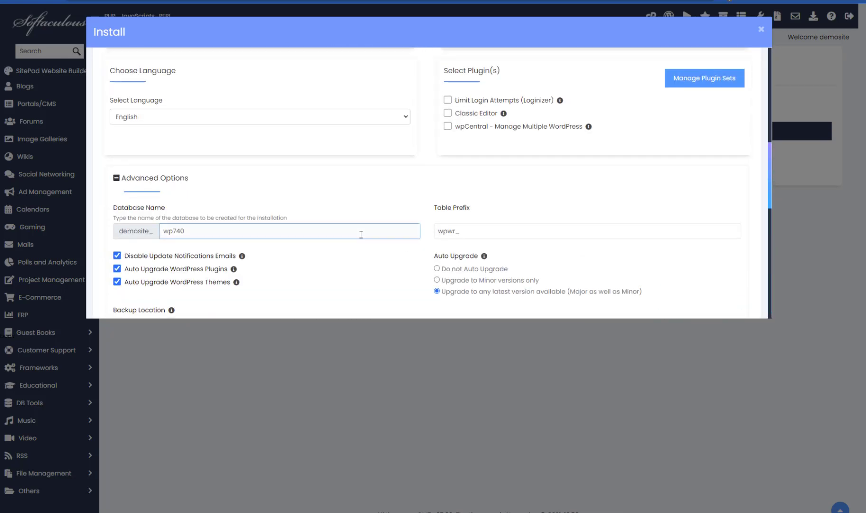
{"action": "scroll", "coordinate": [361, 234], "scroll_direction": "down", "scroll_amount": 3}
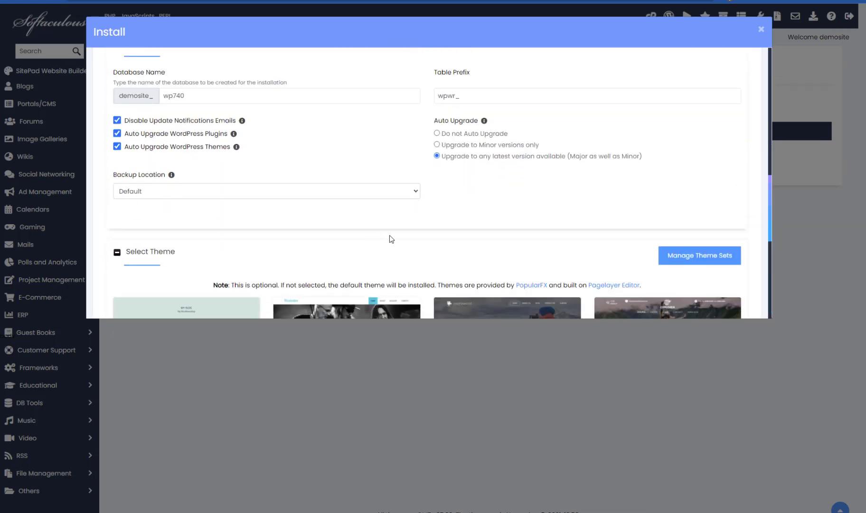
{"action": "scroll", "coordinate": [390, 236], "scroll_direction": "up", "scroll_amount": 2}
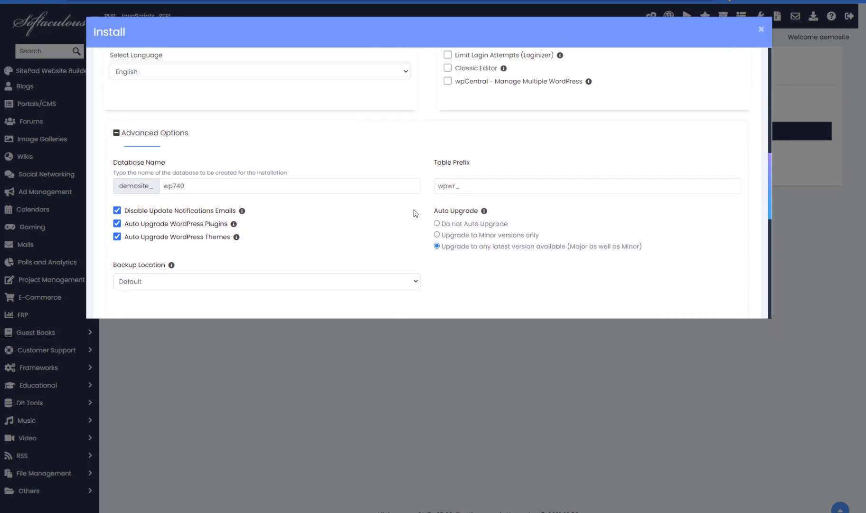
{"action": "scroll", "coordinate": [408, 202], "scroll_direction": "up", "scroll_amount": 6}
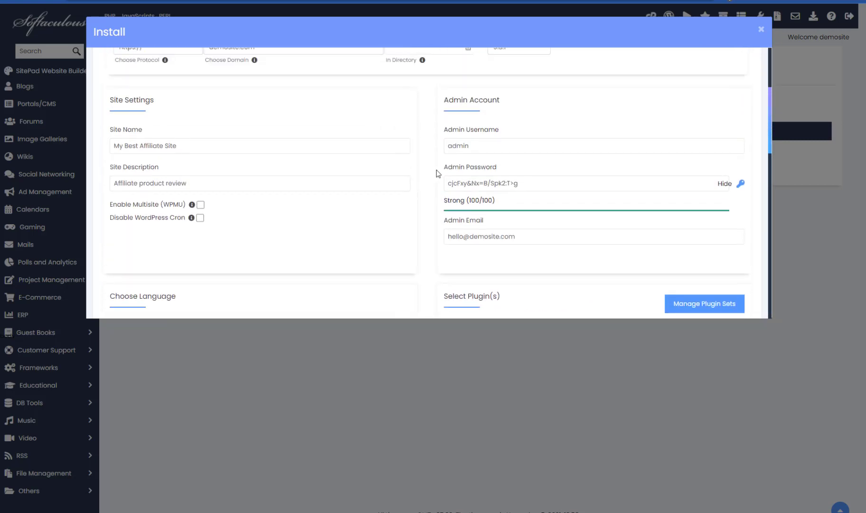
Leave the installation directory and table prefix fields as they are and submit the WordPress install
{"action": "scroll", "coordinate": [441, 180], "scroll_direction": "up", "scroll_amount": 4}
{"action": "left_click", "coordinate": [436, 182]}
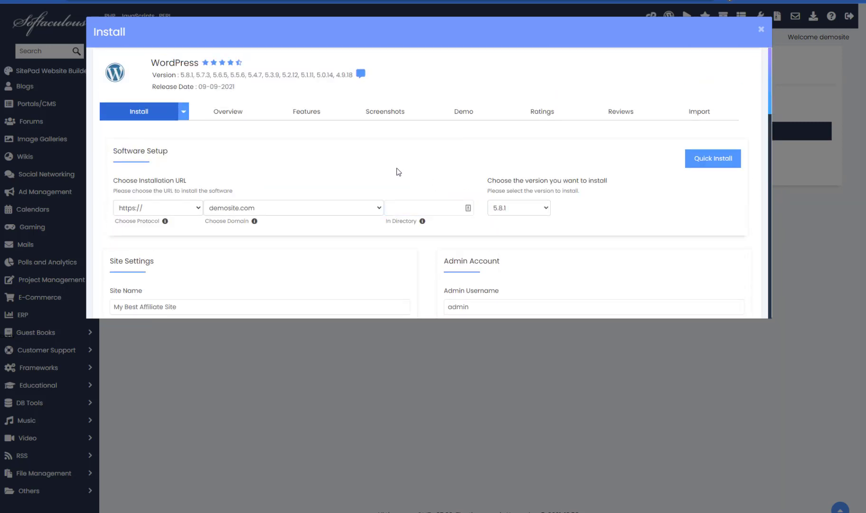
{"action": "scroll", "coordinate": [398, 172], "scroll_direction": "down", "scroll_amount": 10}
{"action": "left_click", "coordinate": [417, 195]}
{"action": "scroll", "coordinate": [417, 196], "scroll_direction": "down", "scroll_amount": 3}
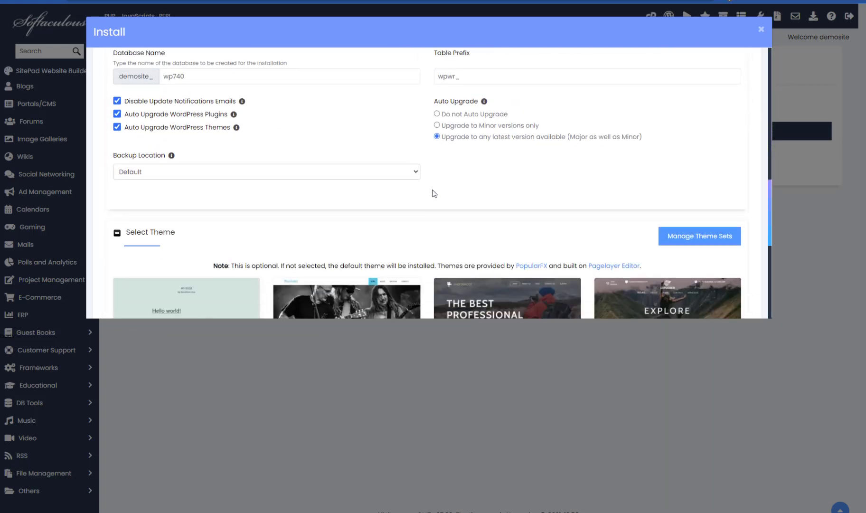
{"action": "scroll", "coordinate": [433, 188], "scroll_direction": "down", "scroll_amount": 6}
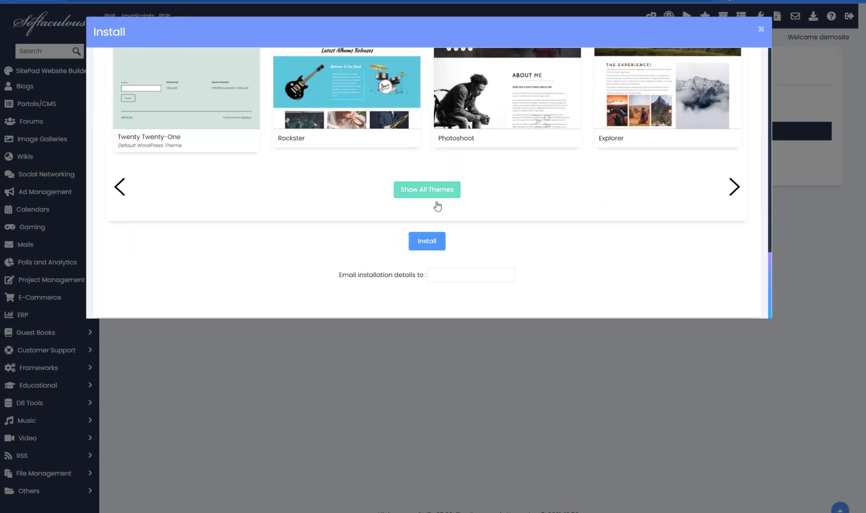
{"action": "left_click", "coordinate": [427, 243]}
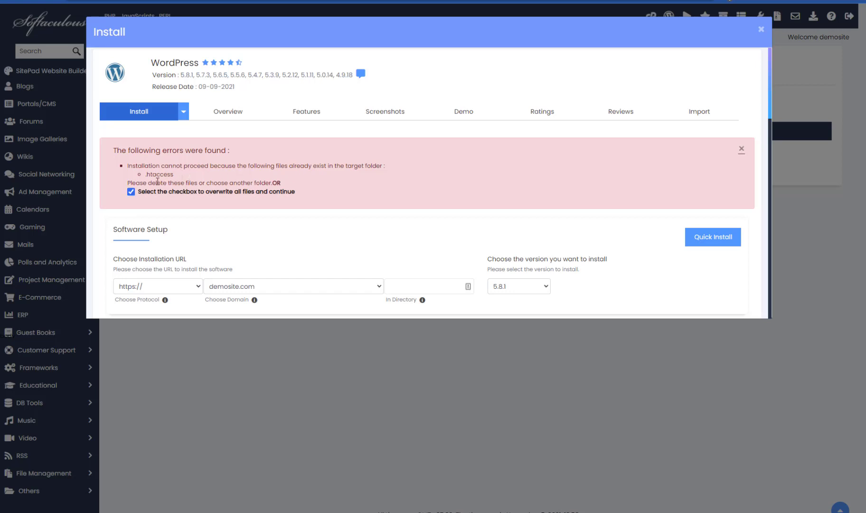
Review the install form with file overwriting enabled and expand the advanced options again
{"action": "scroll", "coordinate": [338, 224], "scroll_direction": "down", "scroll_amount": 1}
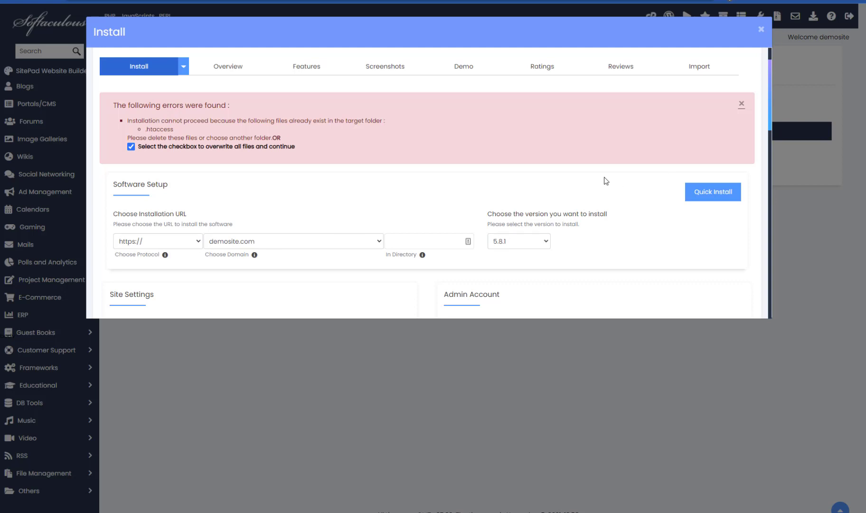
{"action": "scroll", "coordinate": [606, 181], "scroll_direction": "down", "scroll_amount": 8}
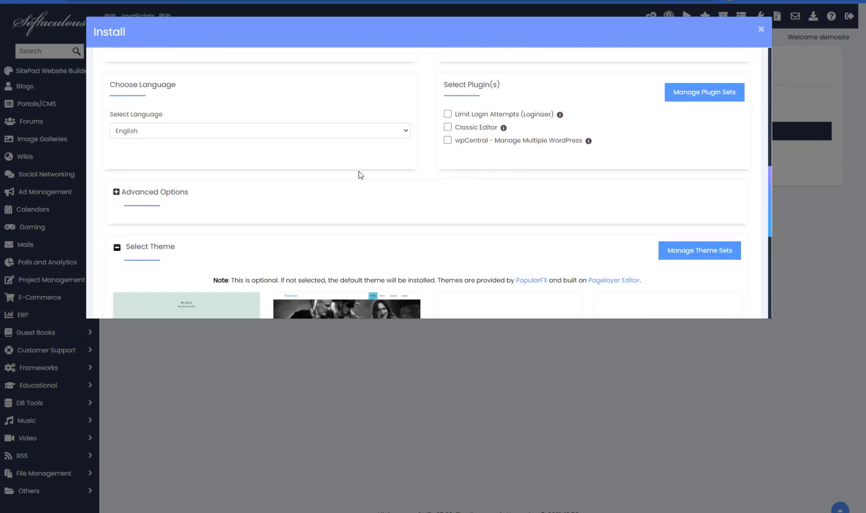
{"action": "scroll", "coordinate": [390, 184], "scroll_direction": "up", "scroll_amount": 3}
{"action": "scroll", "coordinate": [464, 213], "scroll_direction": "down", "scroll_amount": 5}
{"action": "scroll", "coordinate": [345, 132], "scroll_direction": "up", "scroll_amount": 2}
{"action": "scroll", "coordinate": [333, 145], "scroll_direction": "up", "scroll_amount": 2}
{"action": "scroll", "coordinate": [205, 106], "scroll_direction": "up", "scroll_amount": 1}
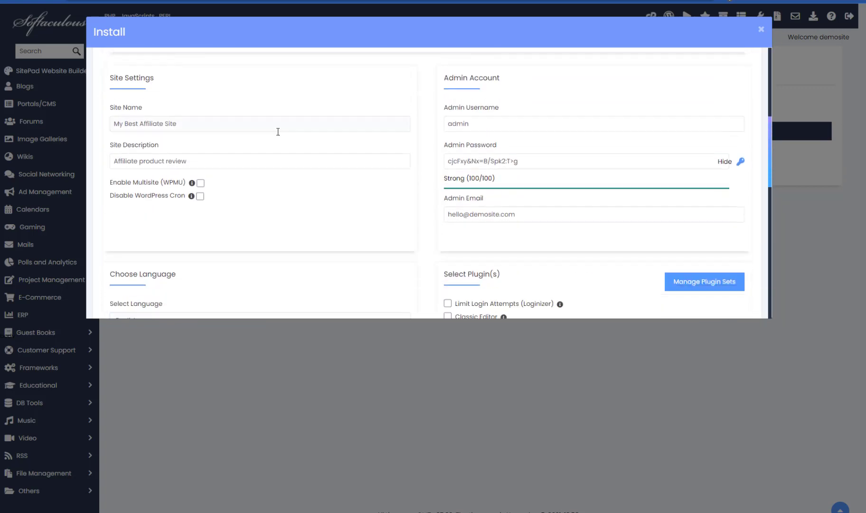
{"action": "scroll", "coordinate": [285, 143], "scroll_direction": "down", "scroll_amount": 3}
{"action": "left_click", "coordinate": [166, 149]}
{"action": "scroll", "coordinate": [352, 190], "scroll_direction": "down", "scroll_amount": 2}
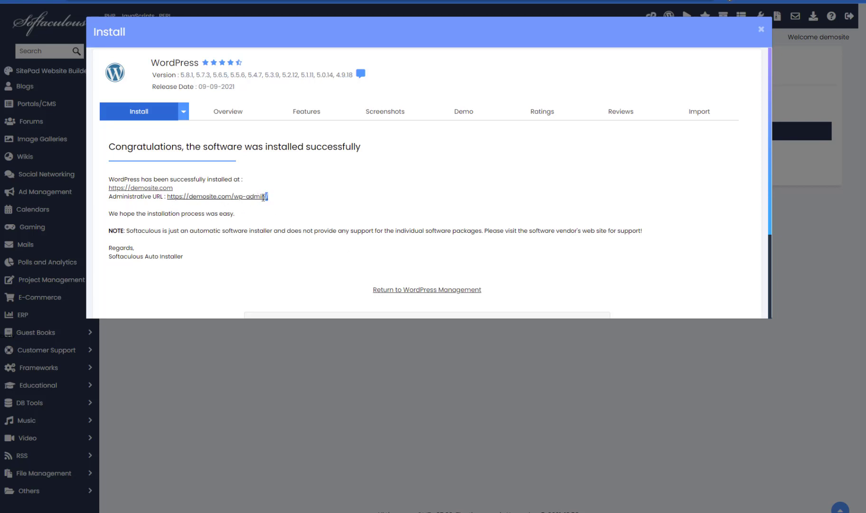
{"action": "left_click_drag", "start_coordinate": [260, 196], "coordinate": [166, 196]}
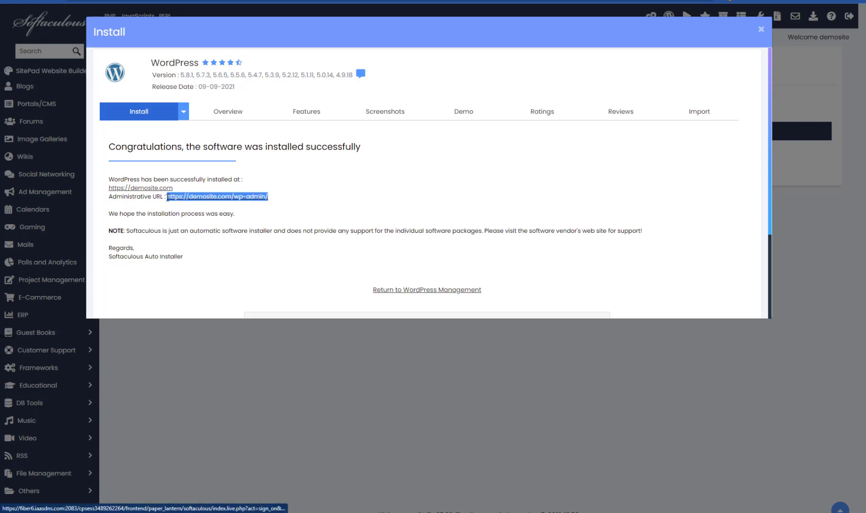
{"action": "left_click", "coordinate": [281, 202]}
{"action": "left_click_drag", "start_coordinate": [268, 195], "coordinate": [108, 188]}
{"action": "left_click", "coordinate": [406, 194]}
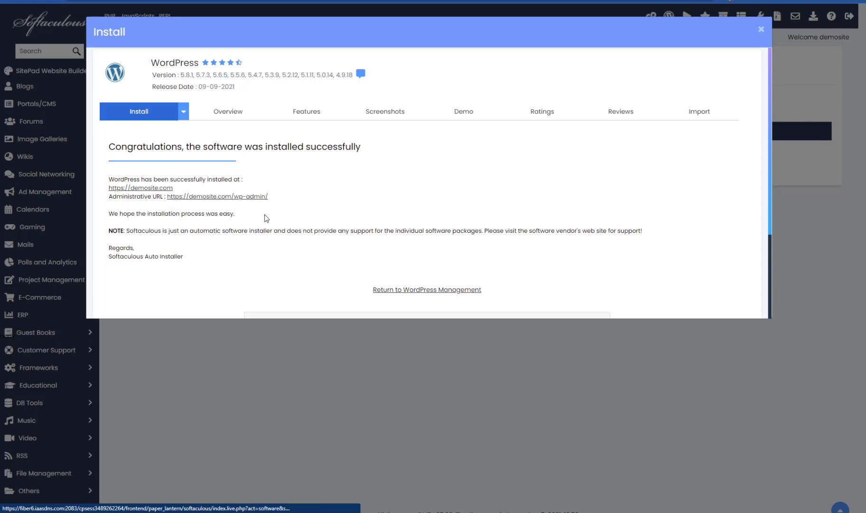
{"action": "left_click", "coordinate": [407, 290]}
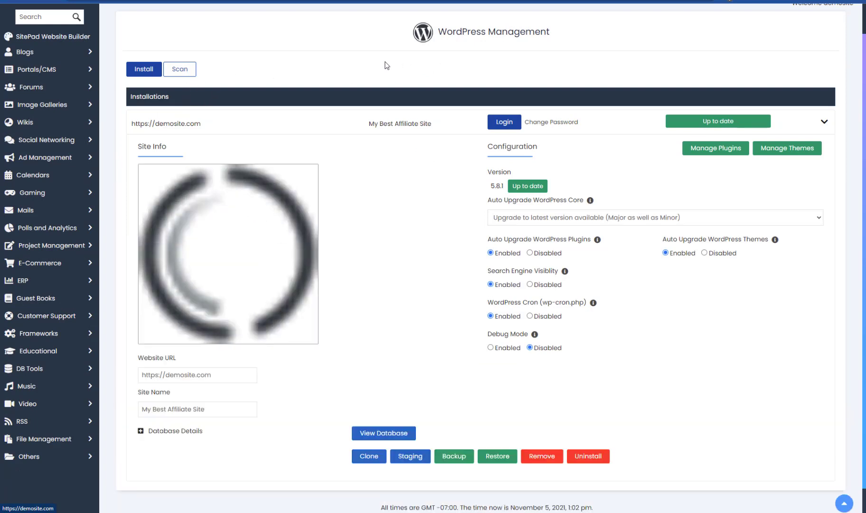
{"action": "scroll", "coordinate": [547, 176], "scroll_direction": "up", "scroll_amount": 1}
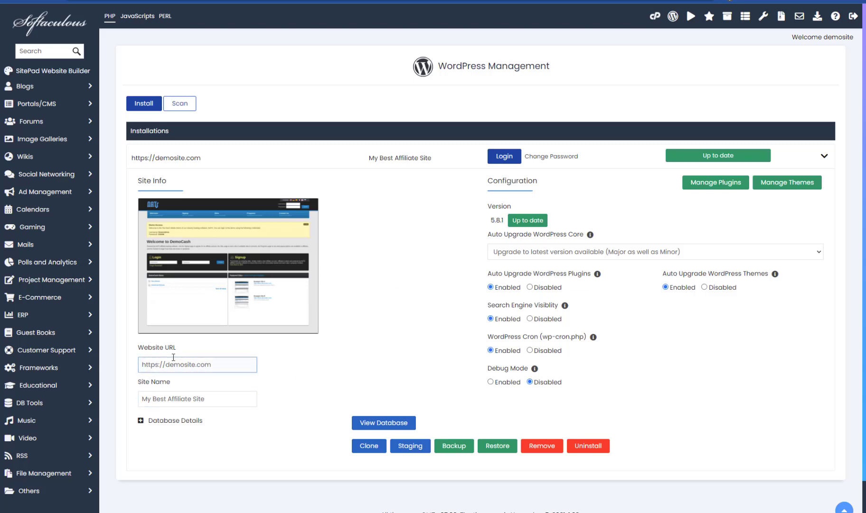
{"action": "left_click", "coordinate": [183, 427]}
{"action": "scroll", "coordinate": [213, 484], "scroll_direction": "down", "scroll_amount": 1}
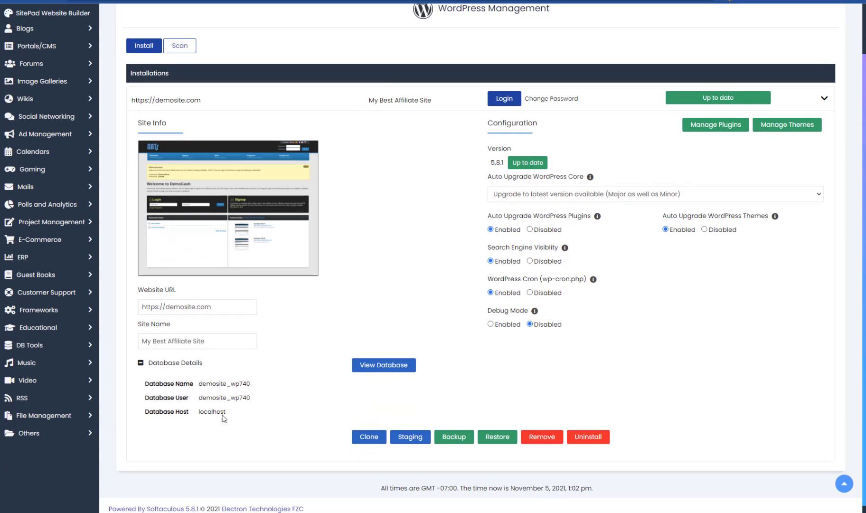
{"action": "left_click", "coordinate": [186, 366]}
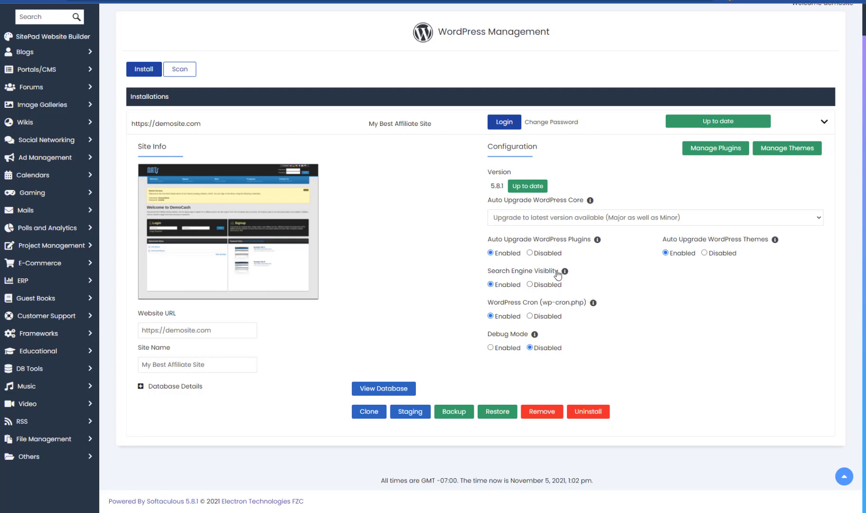
{"action": "mouse_move", "coordinate": [565, 272]}
{"action": "scroll", "coordinate": [644, 325], "scroll_direction": "up", "scroll_amount": 1}
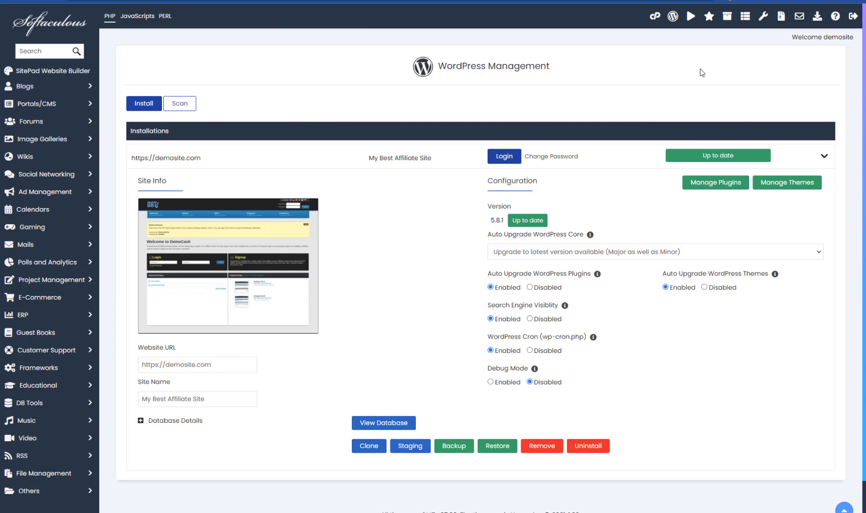
Go to the cPanel home, open Softaculous Apps Installer, then go back to the cPanel dashboard
{"action": "left_click", "coordinate": [656, 15]}
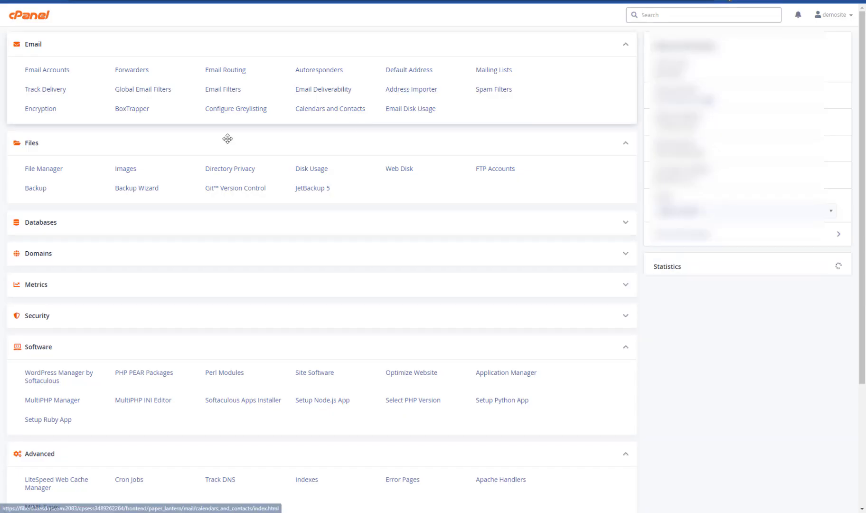
{"action": "scroll", "coordinate": [194, 145], "scroll_direction": "down", "scroll_amount": 5}
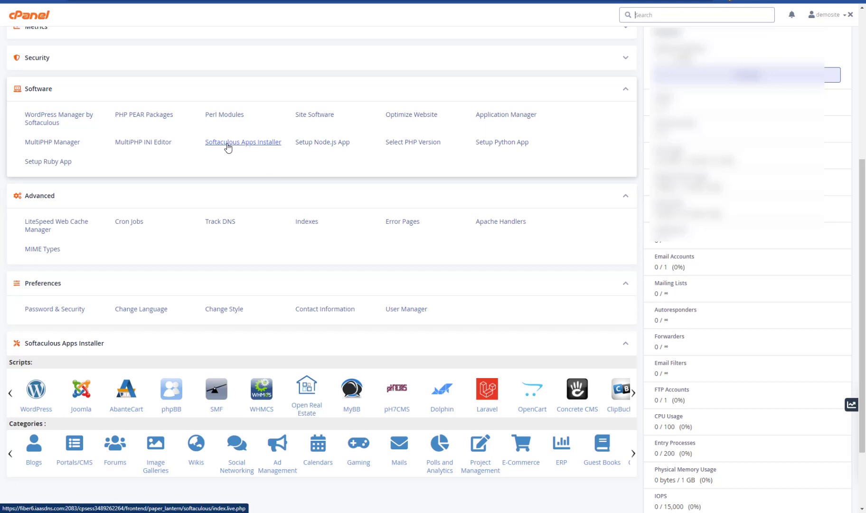
{"action": "left_click", "coordinate": [227, 148]}
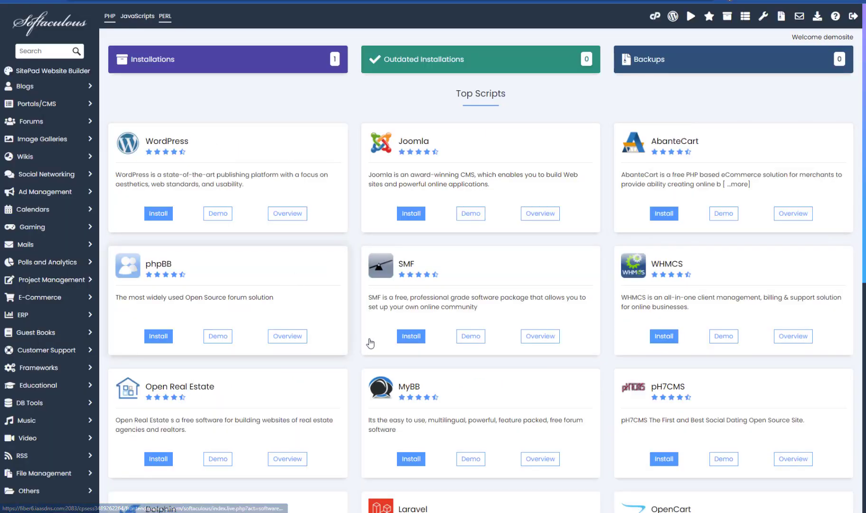
{"action": "scroll", "coordinate": [490, 265], "scroll_direction": "down", "scroll_amount": 3}
{"action": "scroll", "coordinate": [334, 224], "scroll_direction": "down", "scroll_amount": 5}
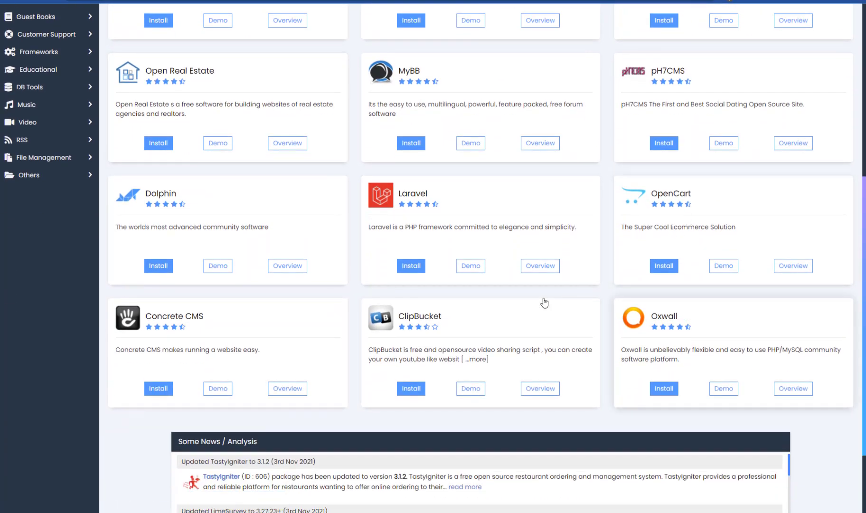
{"action": "scroll", "coordinate": [323, 280], "scroll_direction": "up", "scroll_amount": 8}
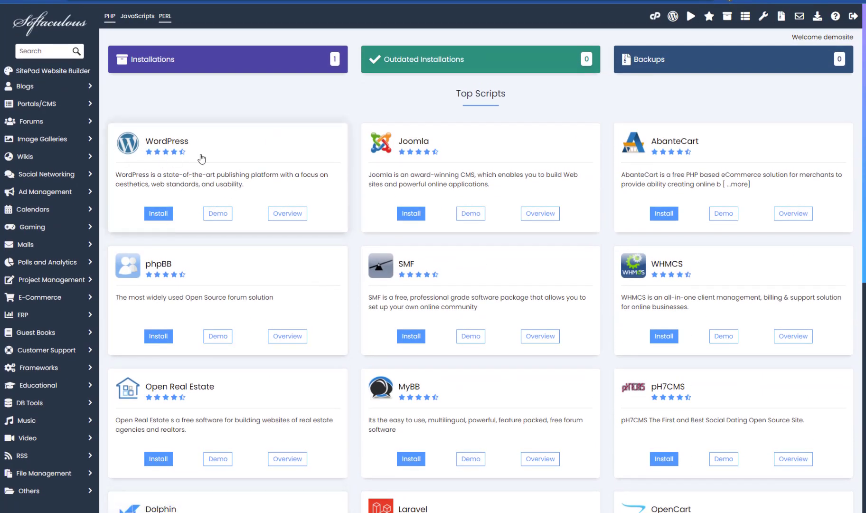
{"action": "key", "text": "alt+Left"}
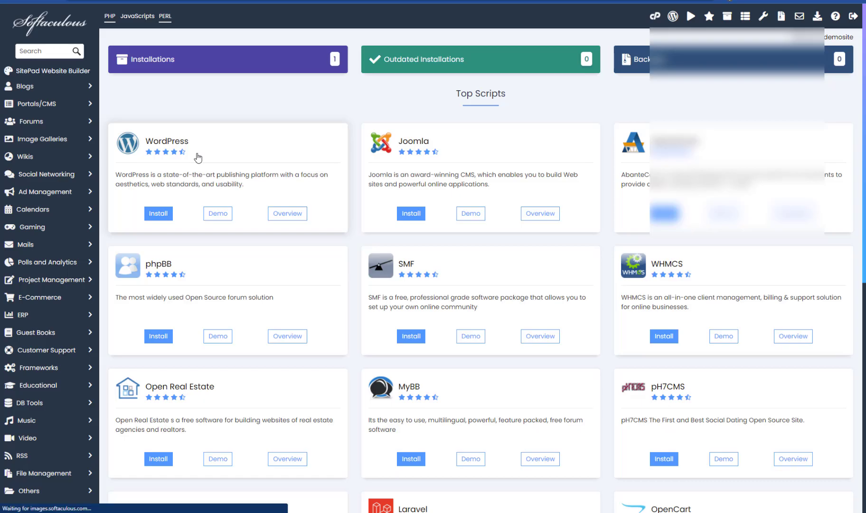
{"action": "scroll", "coordinate": [83, 267], "scroll_direction": "down", "scroll_amount": 3}
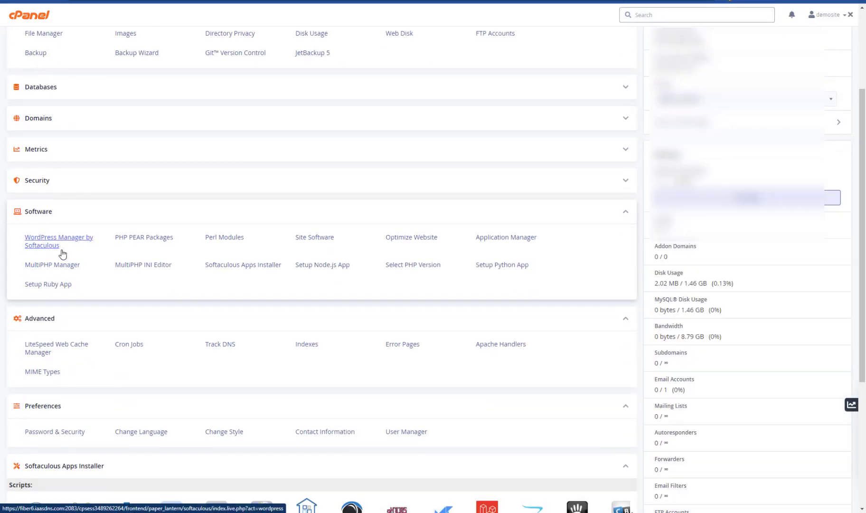
Open WordPress Manager, expand the demosite.com installation details, and close the site preview
{"action": "left_click", "coordinate": [41, 243]}
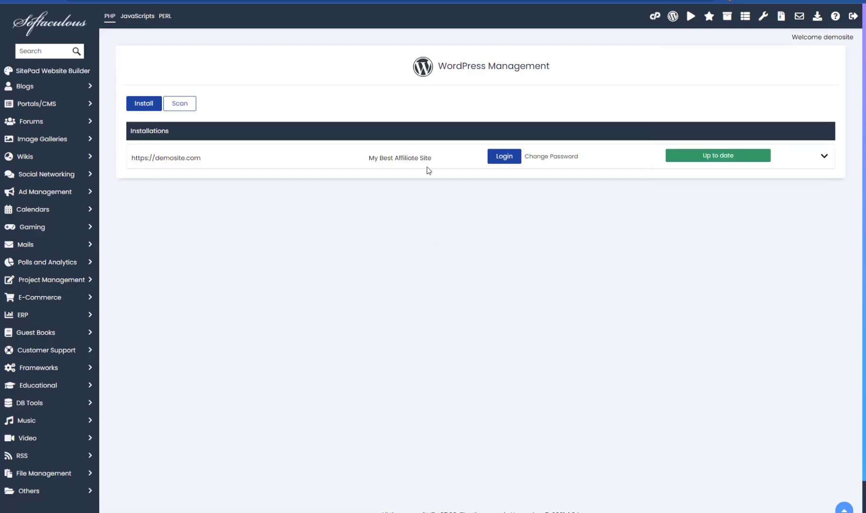
{"action": "left_click", "coordinate": [824, 158]}
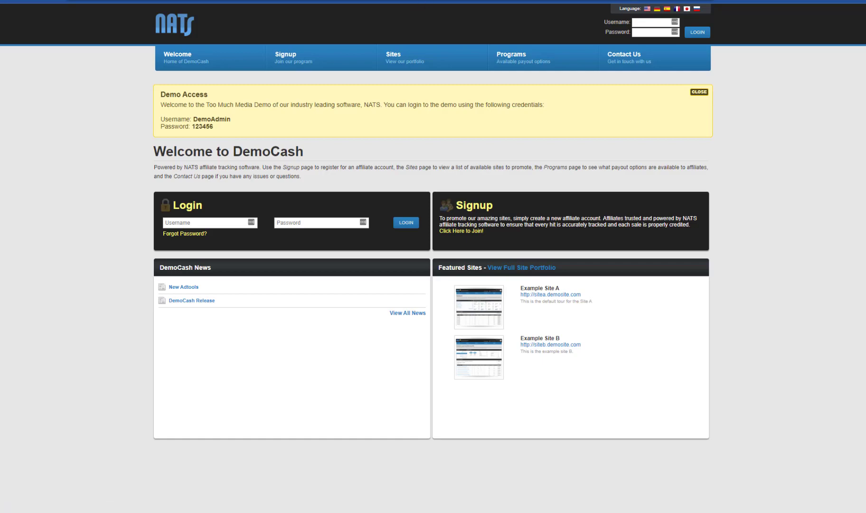
{"action": "key", "text": "ctrl+w"}
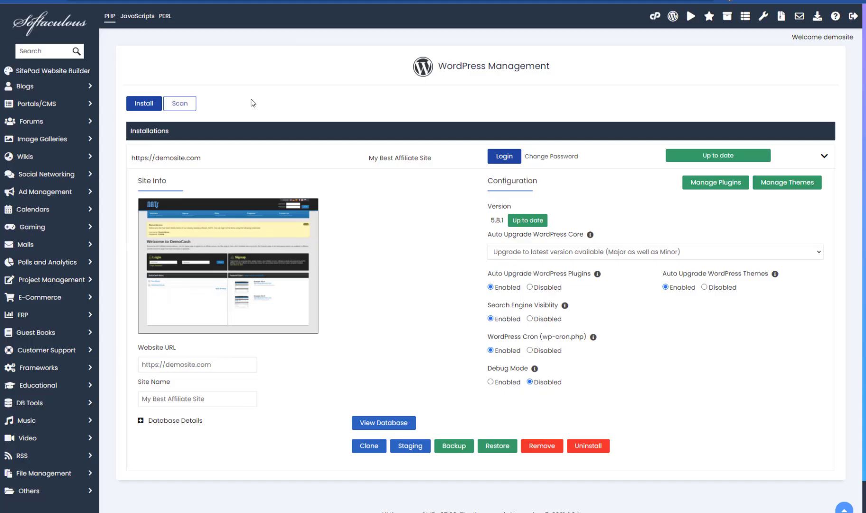